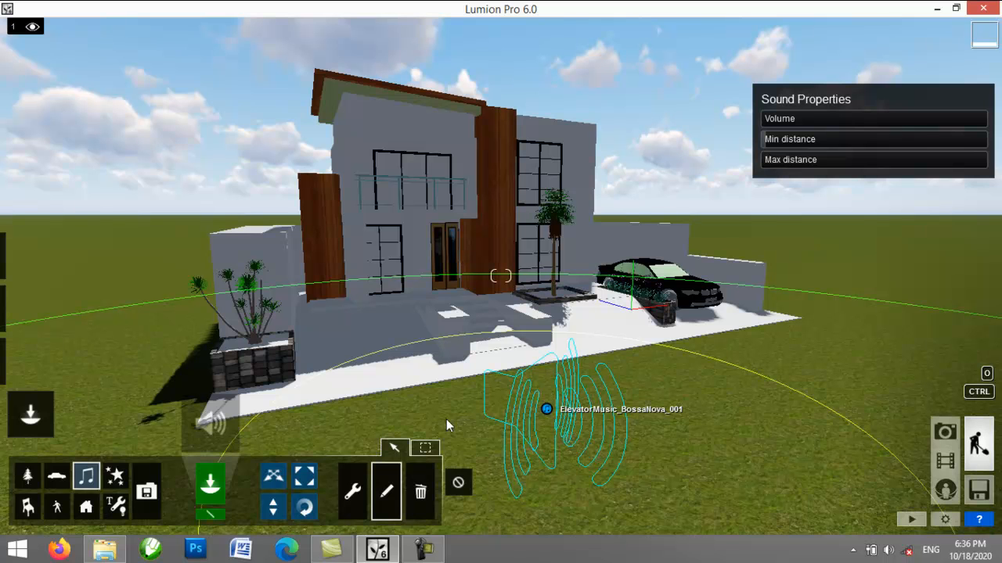
Step: Delete the ElevatorMusic_BossaNova_001 sound from the lawn in front of the house
click(421, 491)
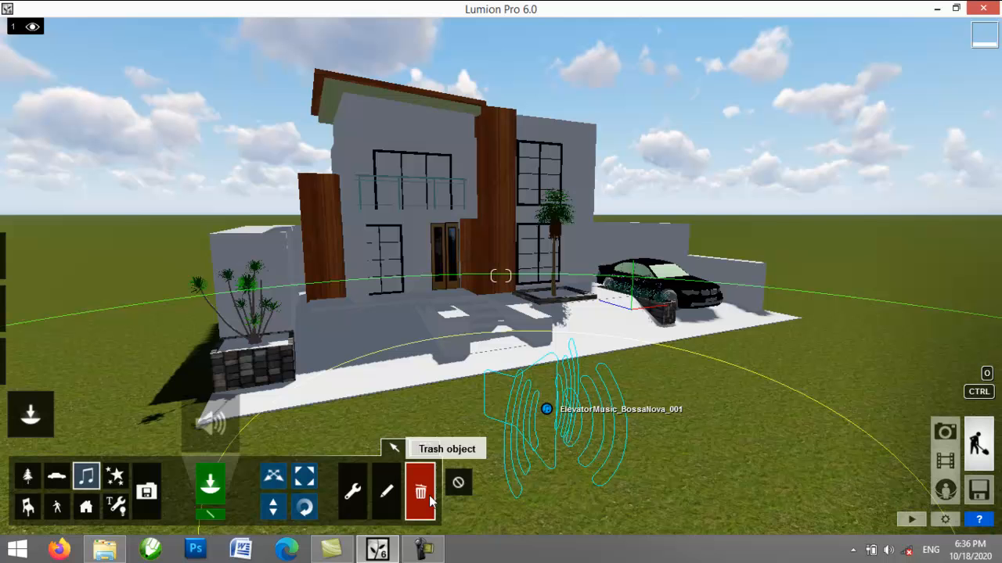
click(545, 411)
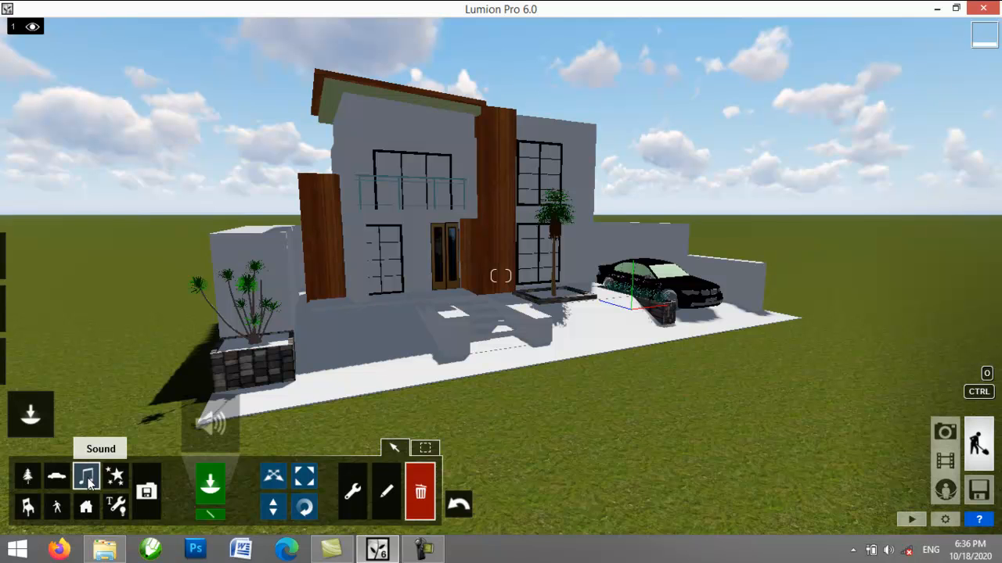
Step: Browse the sound library categories and place ElevatorMusic_BossaNova_001 from Things on the lawn in front of the house
click(212, 429)
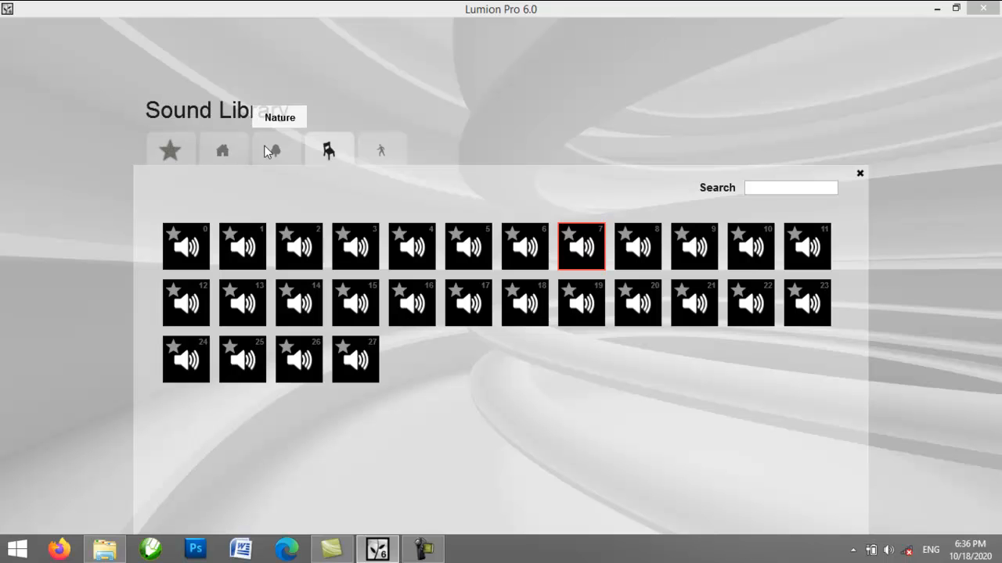
click(377, 154)
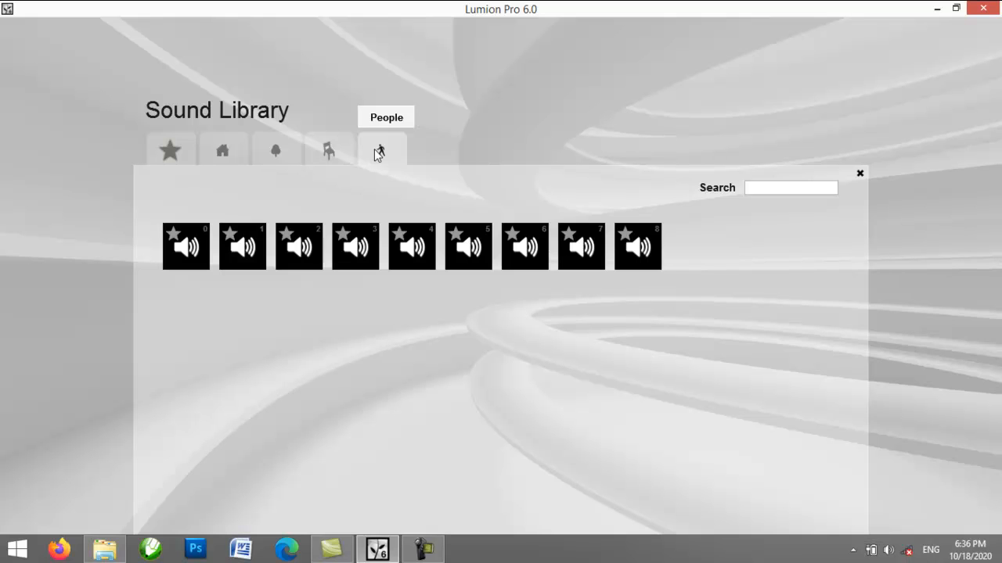
click(329, 152)
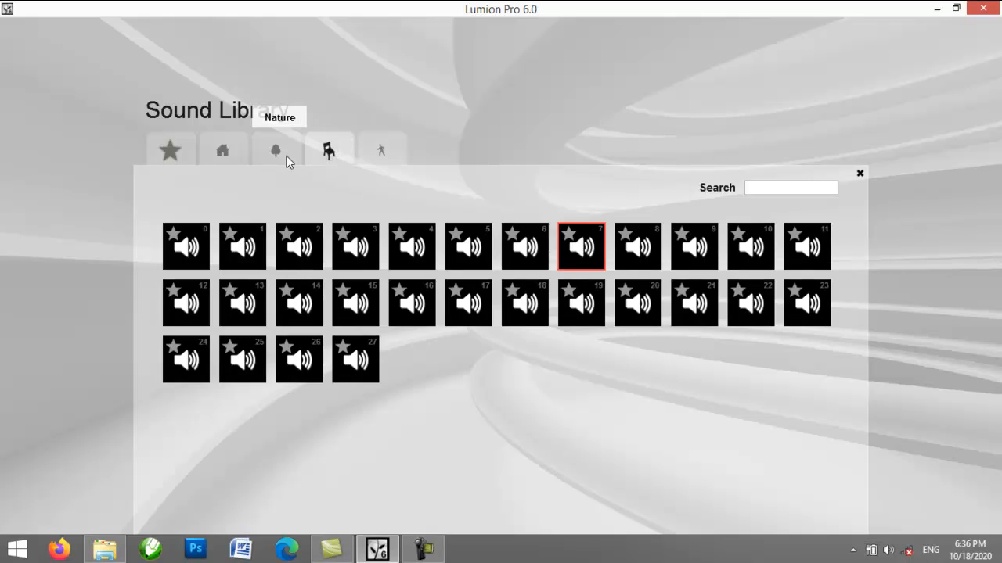
click(283, 157)
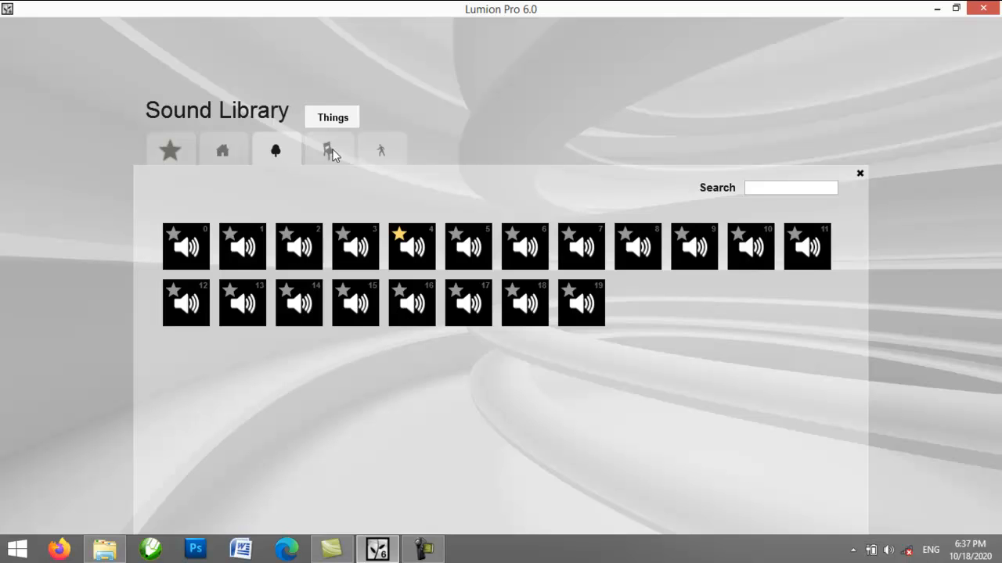
click(230, 154)
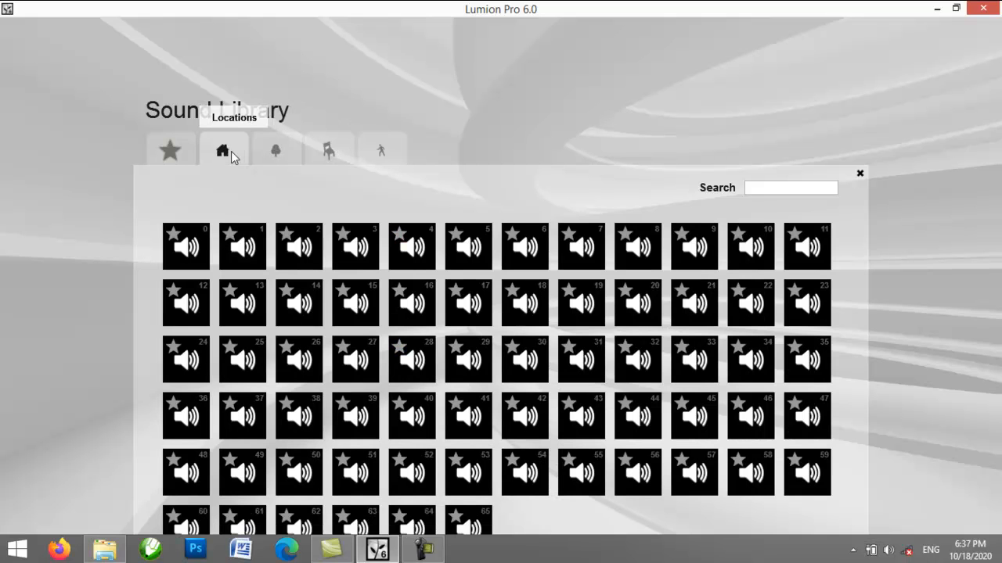
click(324, 150)
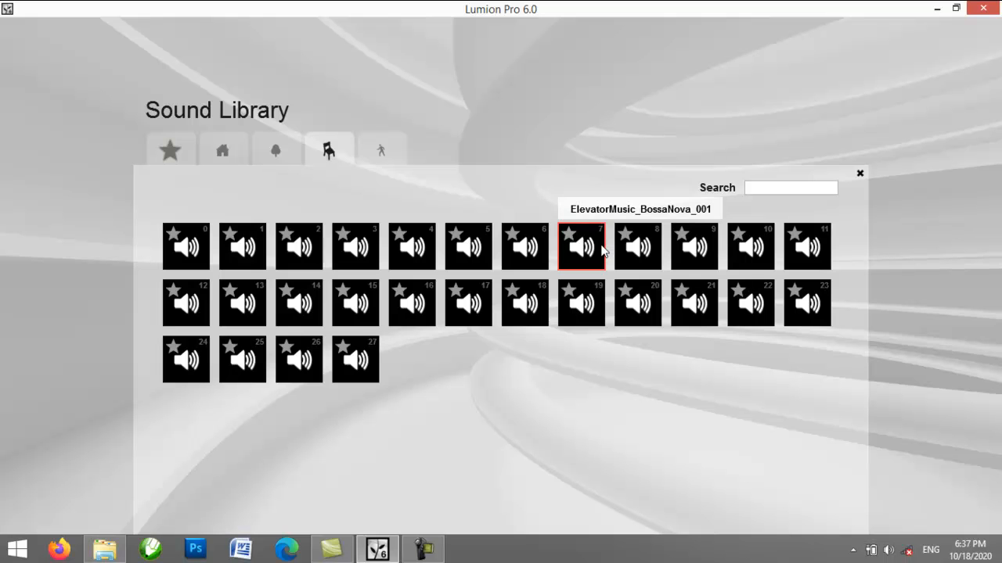
click(600, 246)
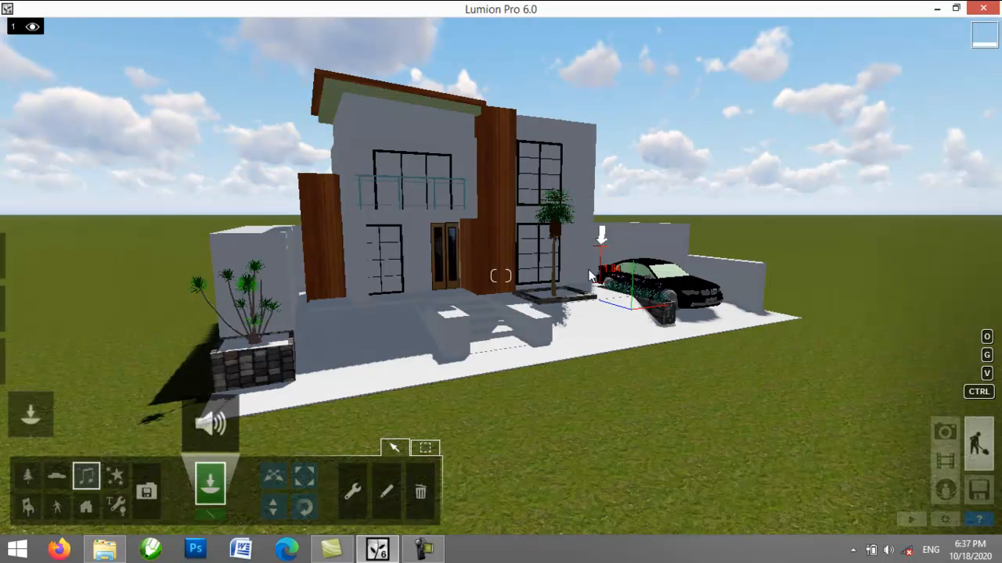
click(540, 415)
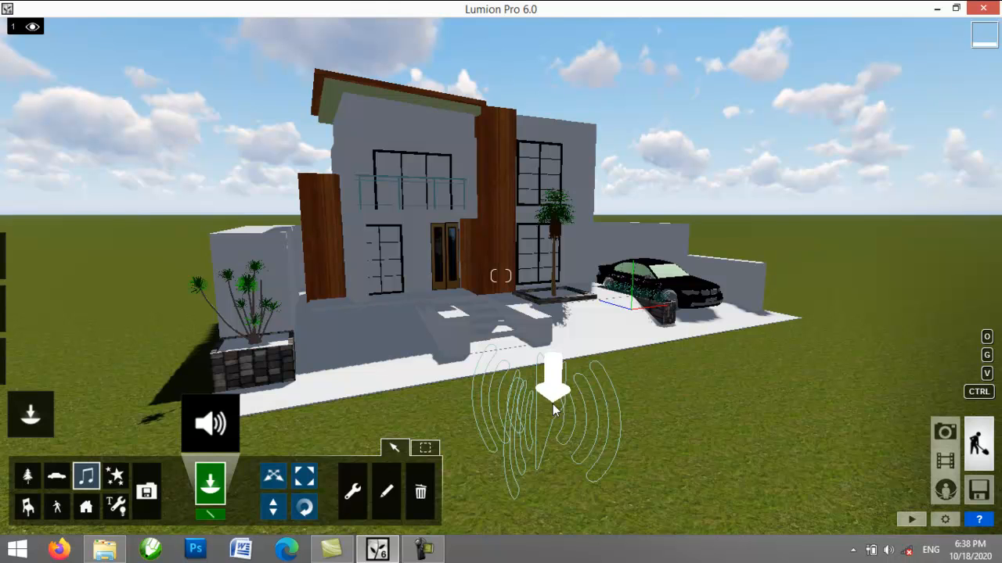
Step: Edit the properties of the sound placed on the lawn and set its volume to the maximum
click(398, 497)
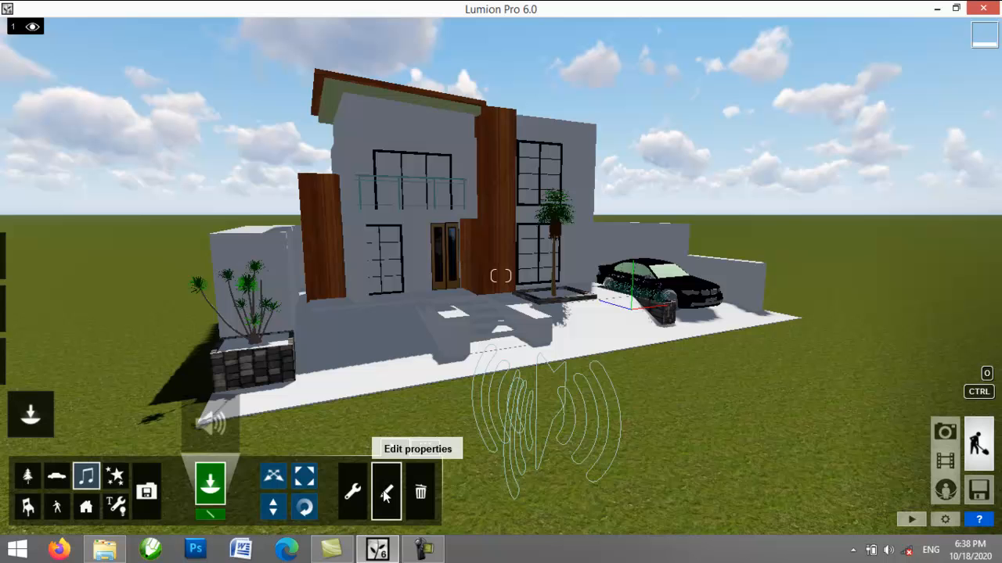
click(540, 410)
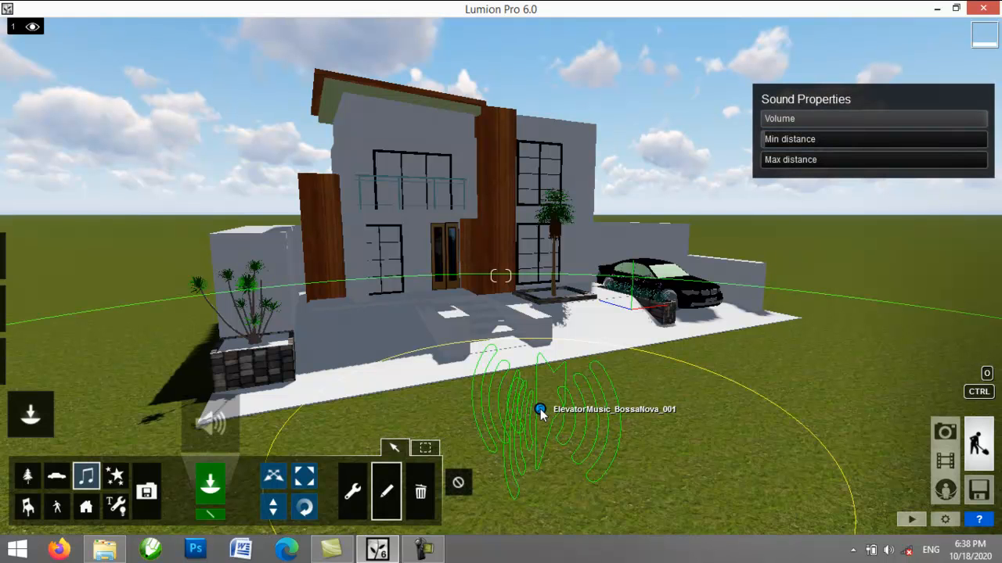
click(386, 486)
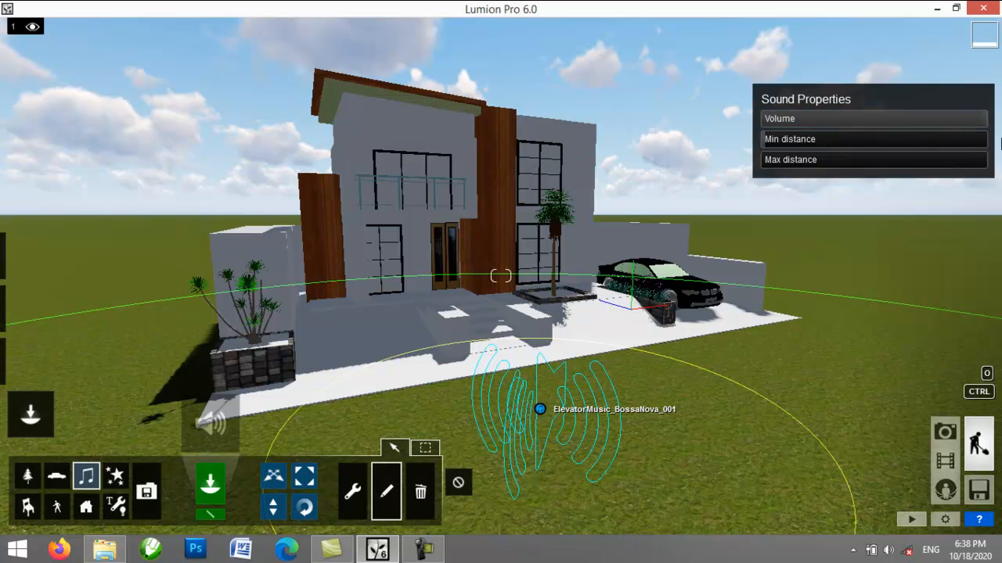
drag(977, 121, 999, 137)
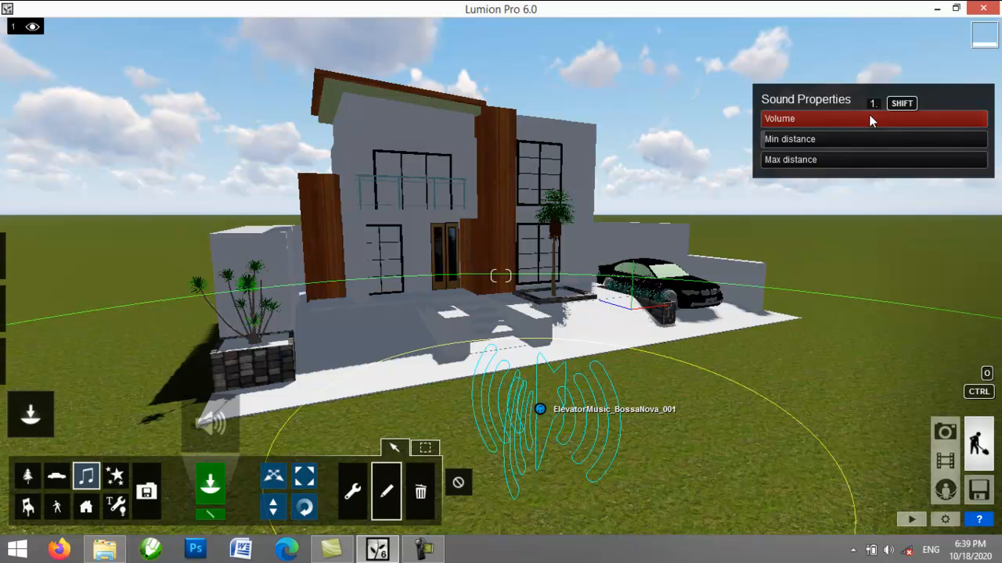
Step: Move the viewpoint sideways away from the sound source and back to check how the sound changes with distance
key(a)
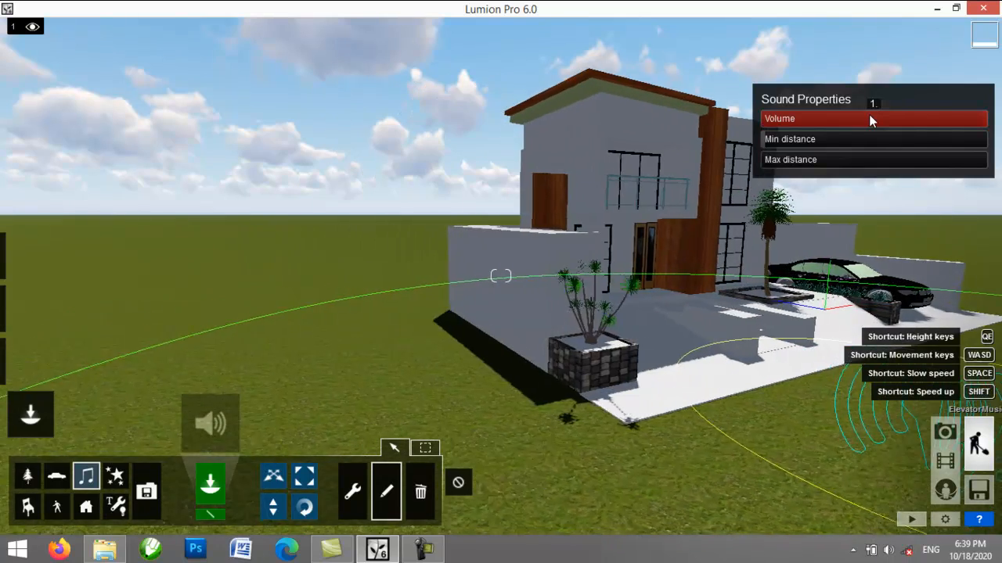
key(a)
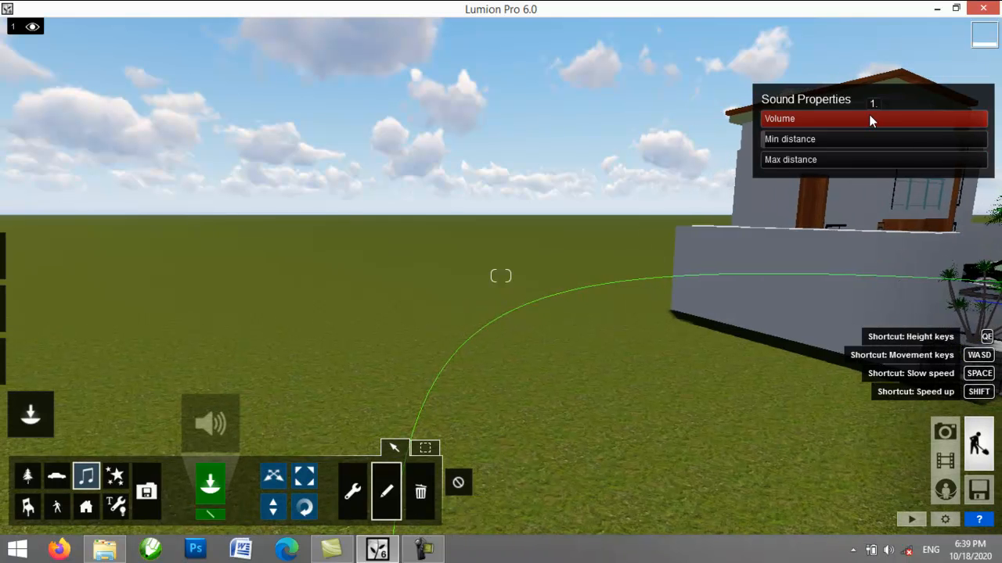
click(869, 114)
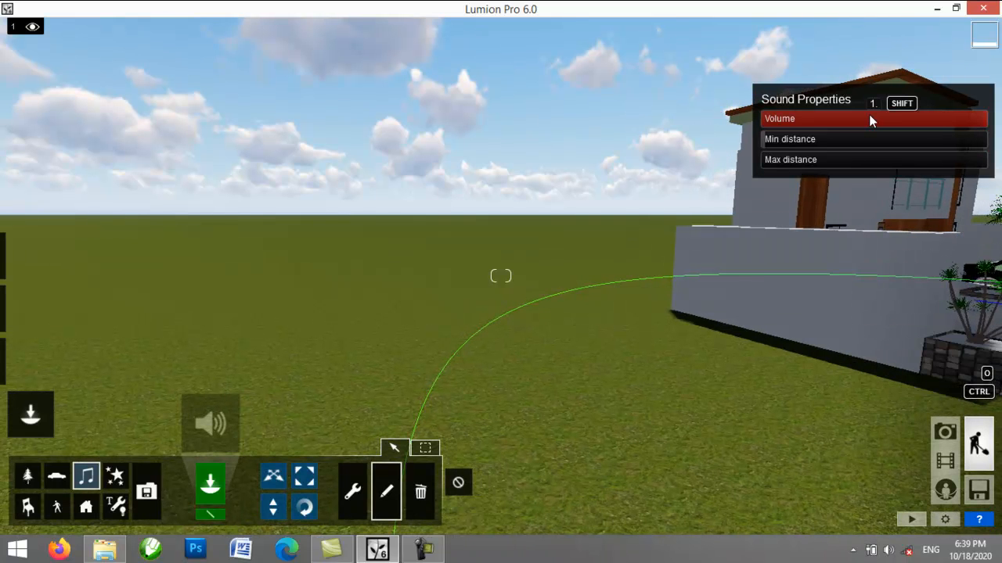
key(d)
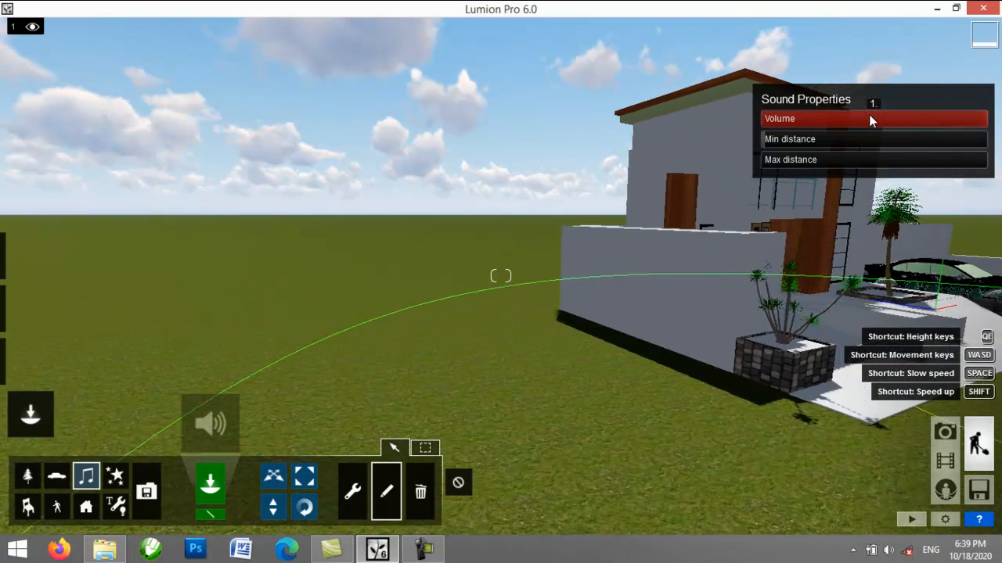
key(d)
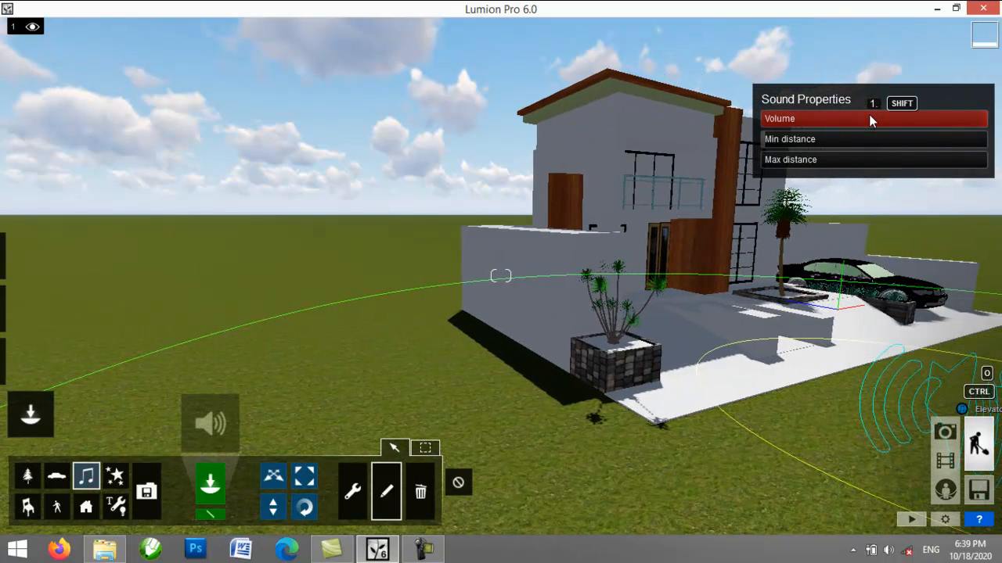
key(d)
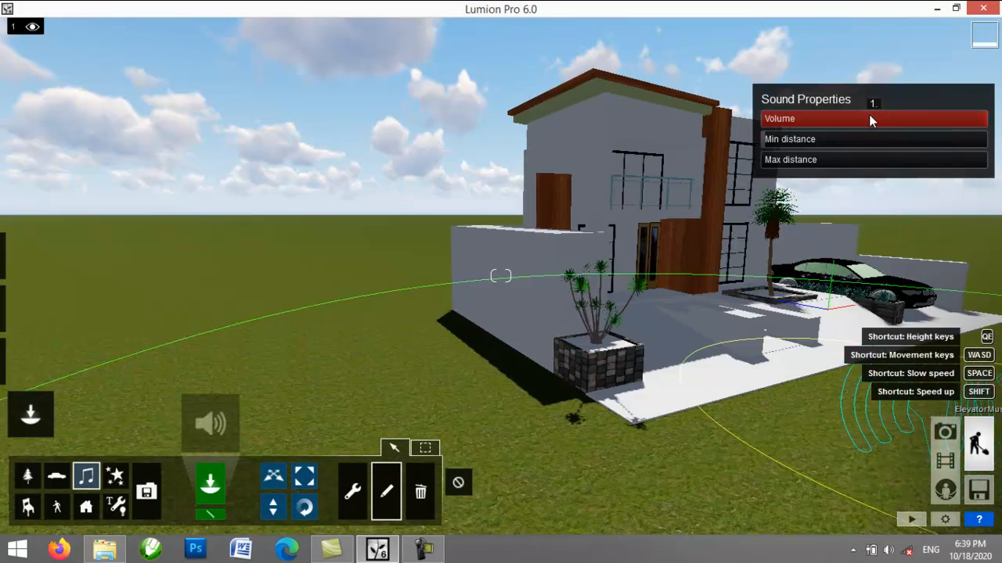
key(d)
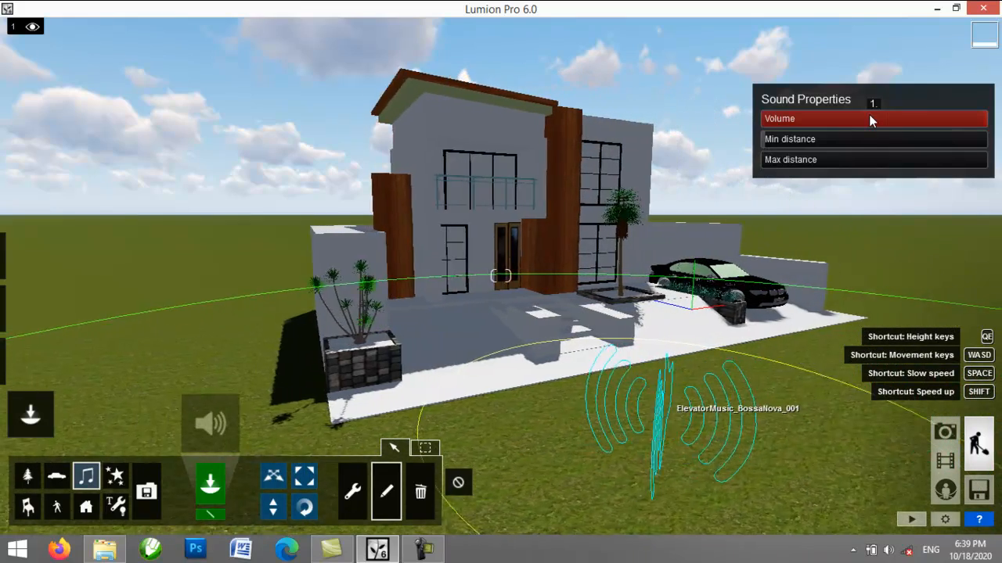
key(d)
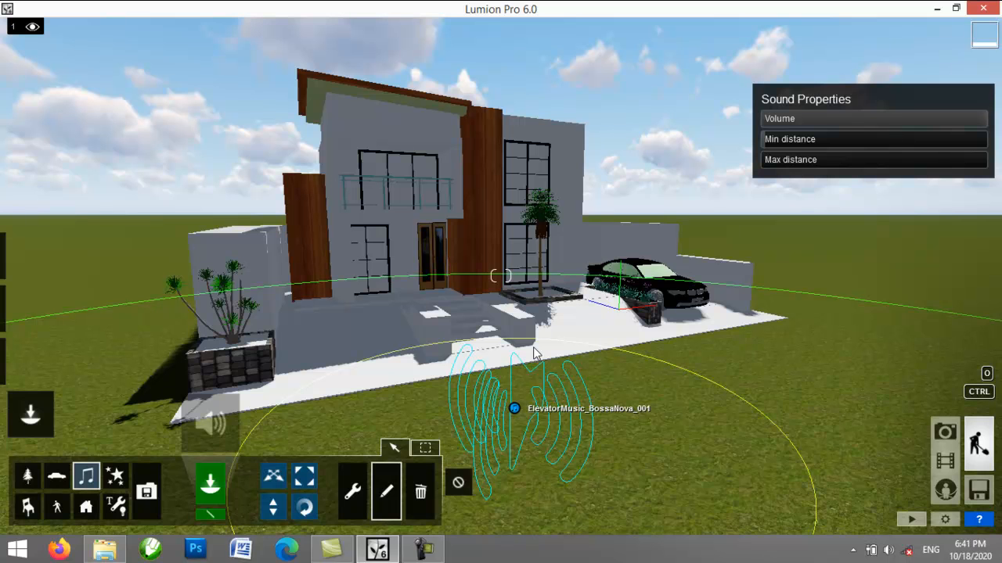
Step: Choose the house model from the import library as the object for placement
click(148, 493)
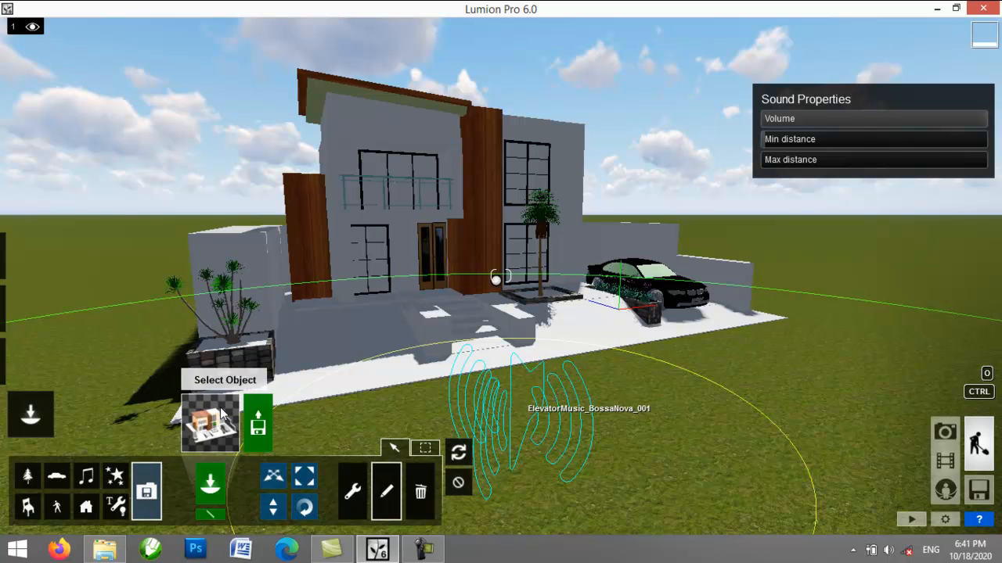
click(220, 430)
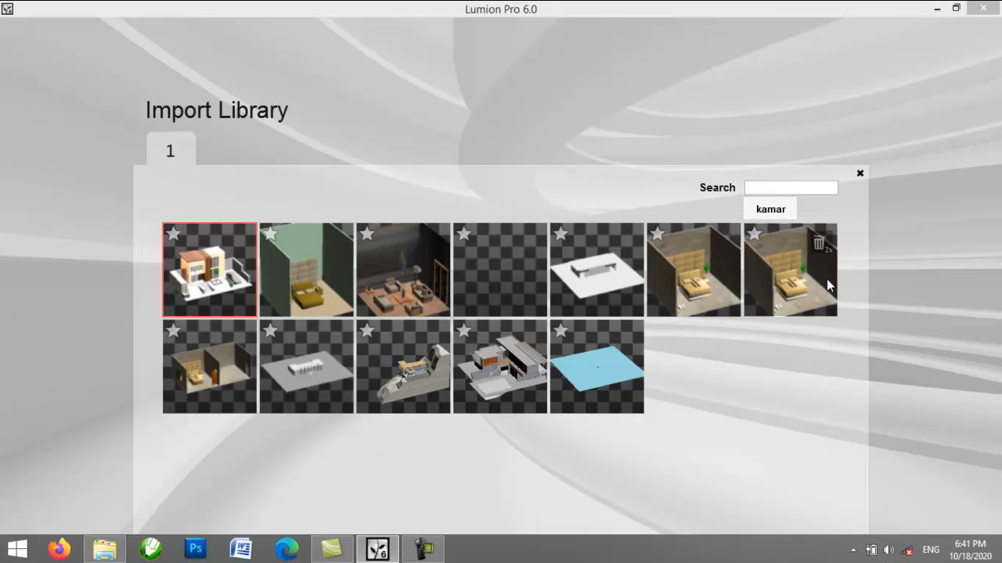
click(200, 288)
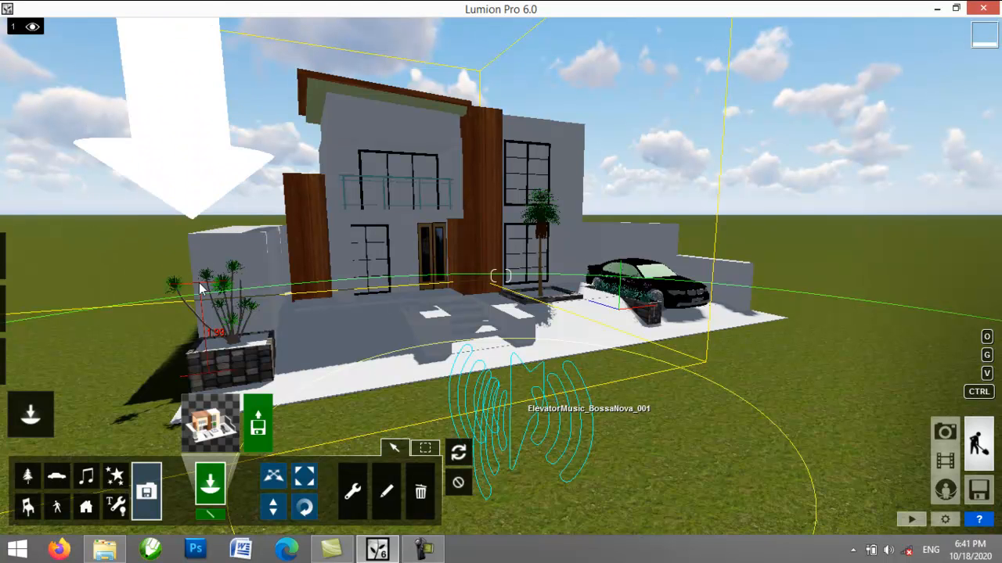
click(257, 426)
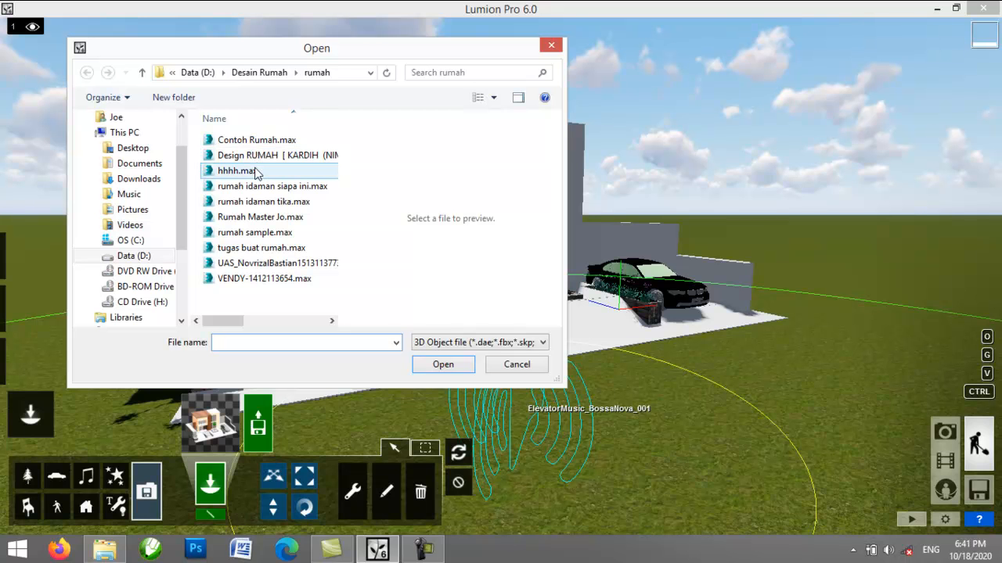
click(255, 173)
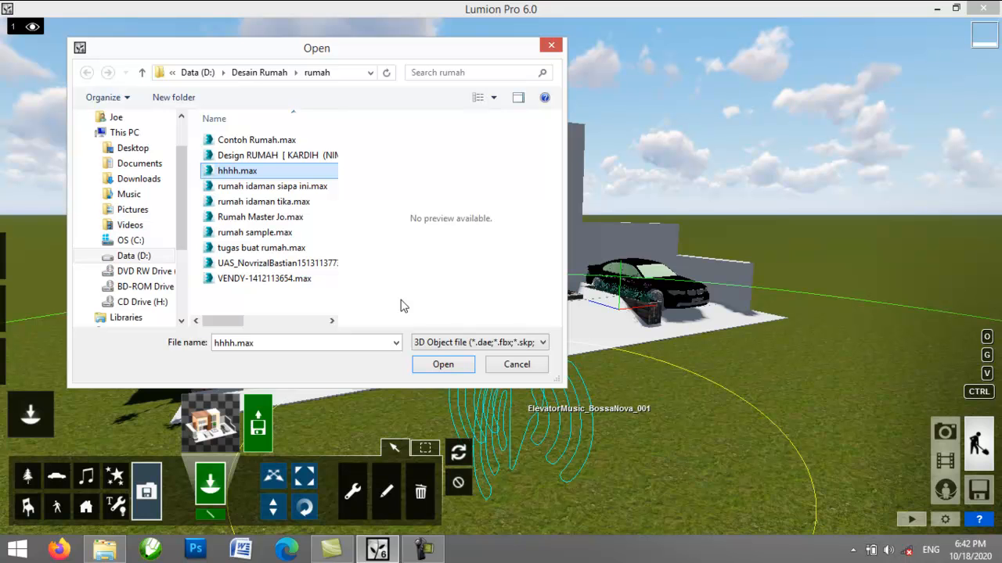
click(515, 361)
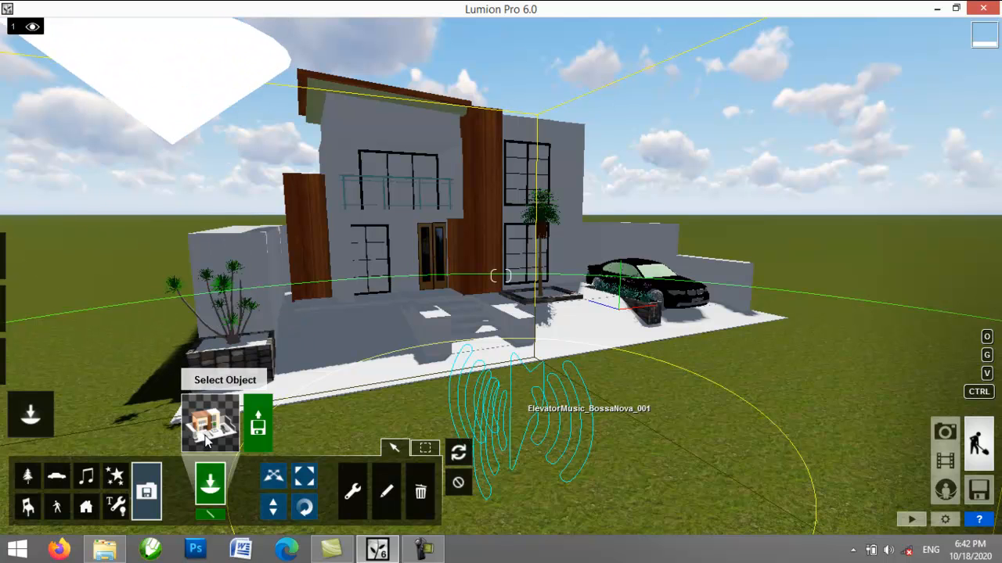
Step: Place the dark furnished living room model from the import library on the grass beyond the car, and delete it again
click(207, 440)
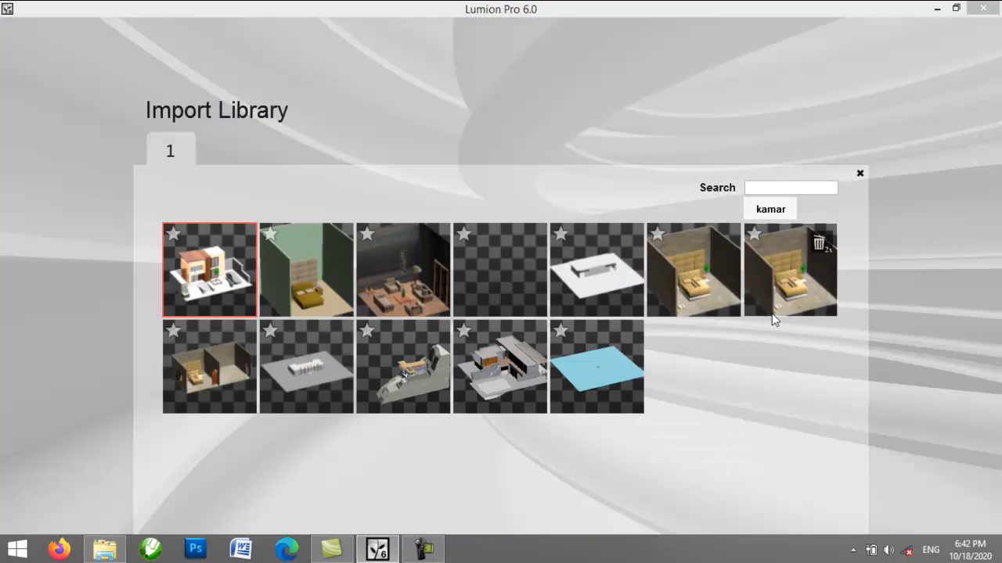
click(418, 277)
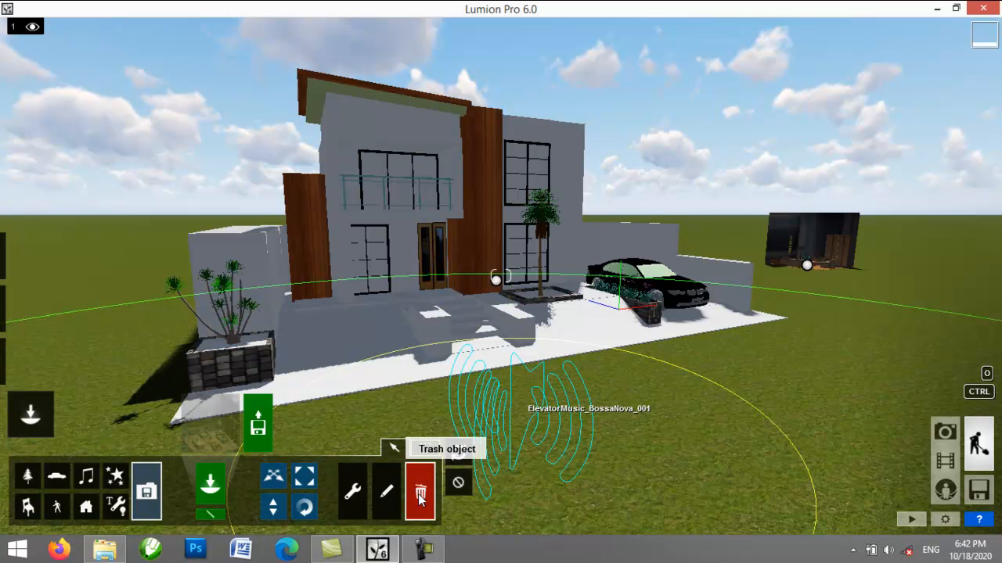
click(809, 270)
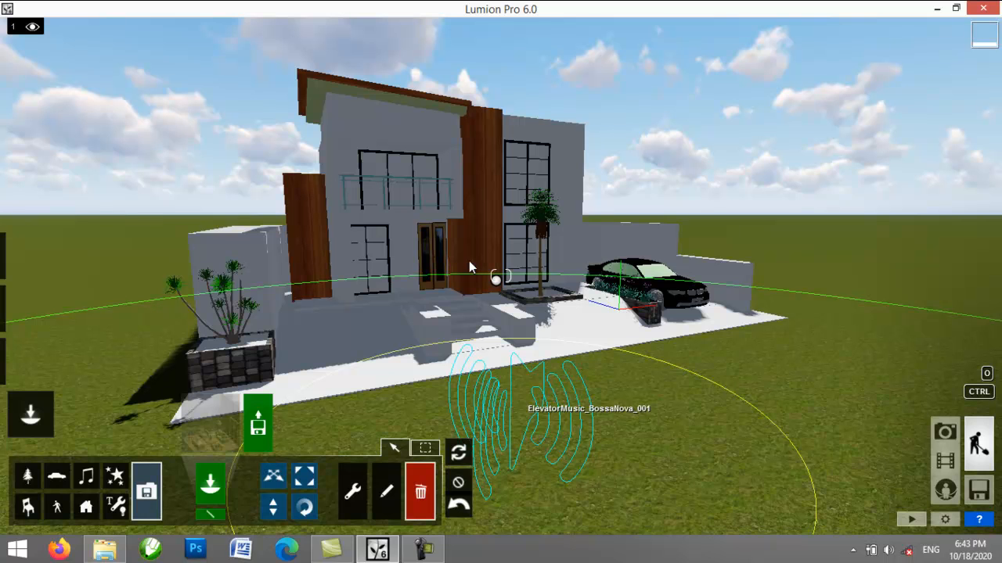
Step: Apply the custom Color material to the car's black bodywork and set its colour to red
mouse_move(23, 305)
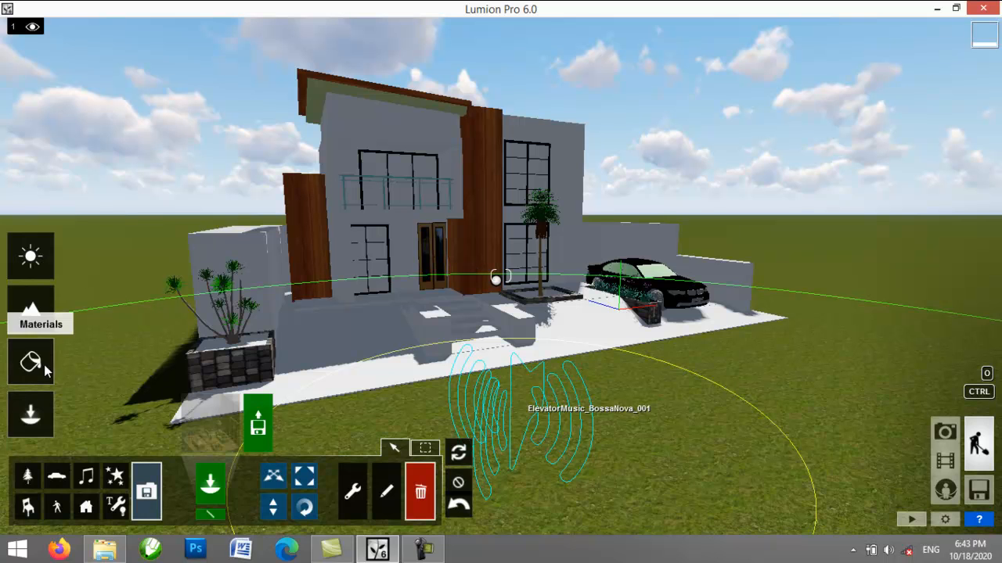
click(29, 360)
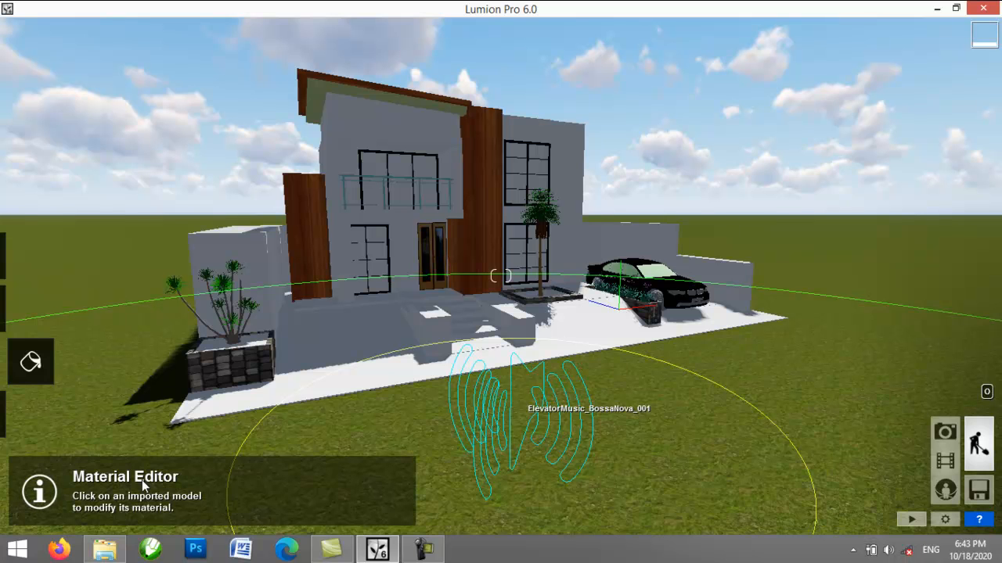
click(681, 292)
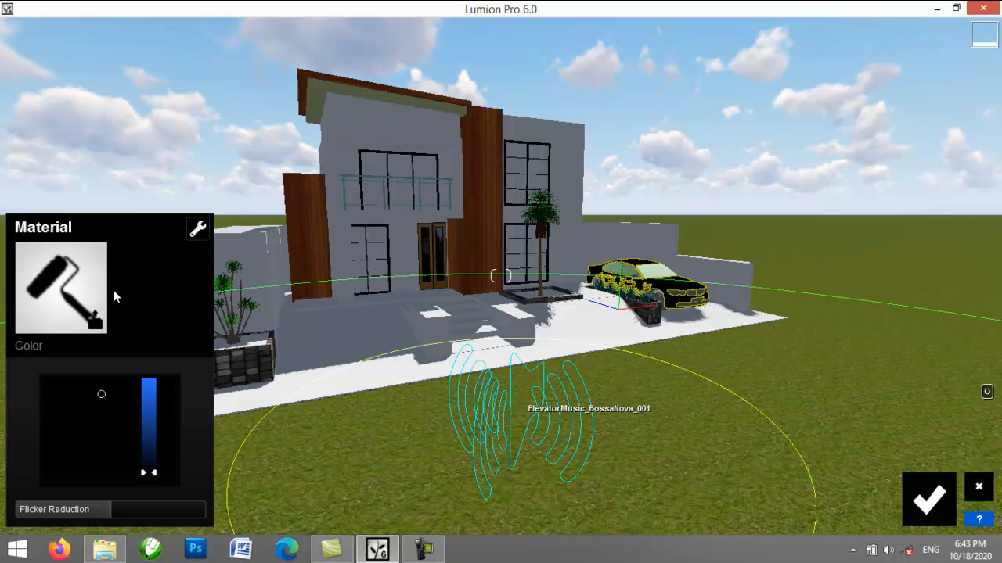
click(35, 301)
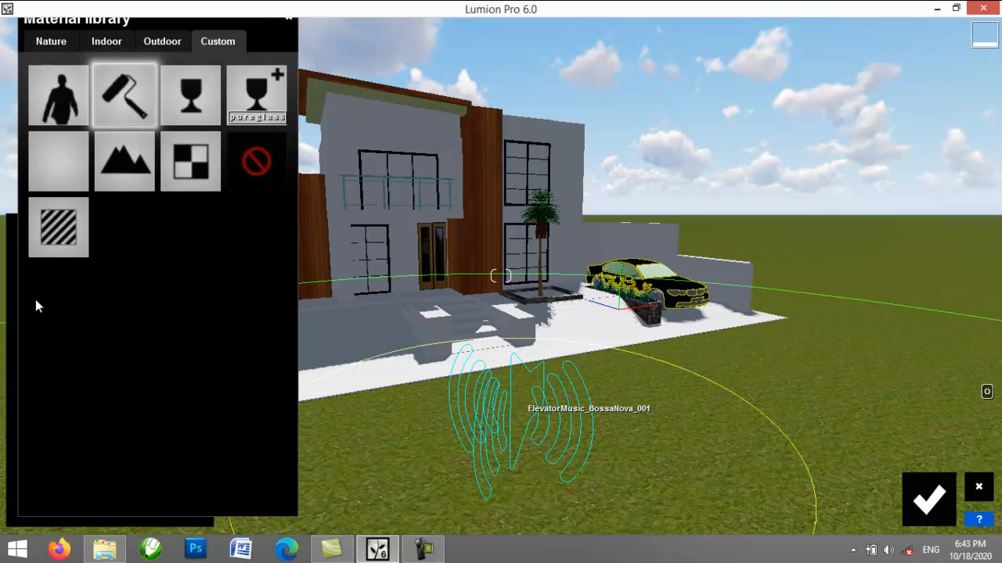
click(121, 92)
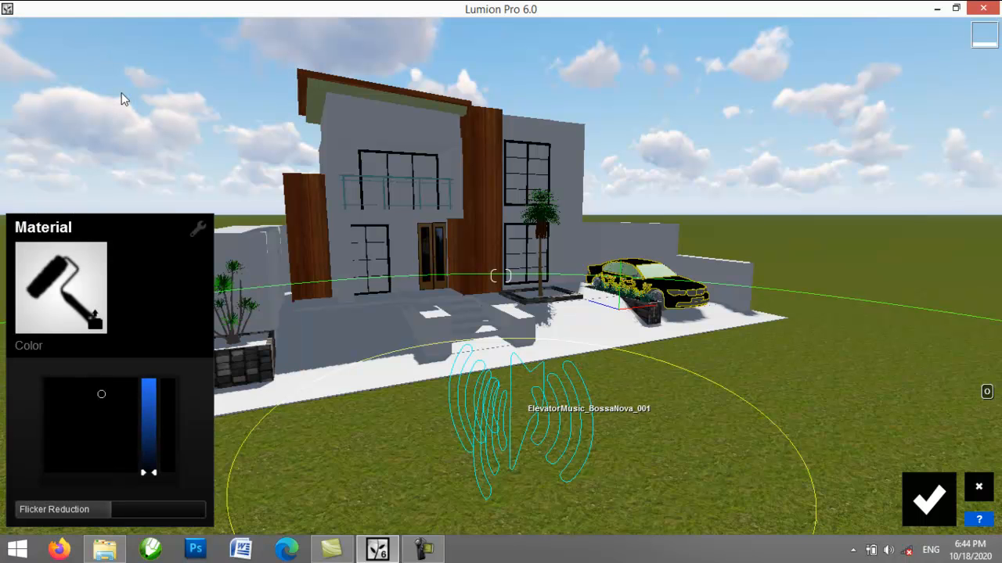
mouse_move(150, 458)
mouse_down()
mouse_move(154, 412)
mouse_move(64, 408)
mouse_move(49, 438)
mouse_move(105, 443)
mouse_move(136, 393)
mouse_move(117, 398)
mouse_move(138, 384)
mouse_up()
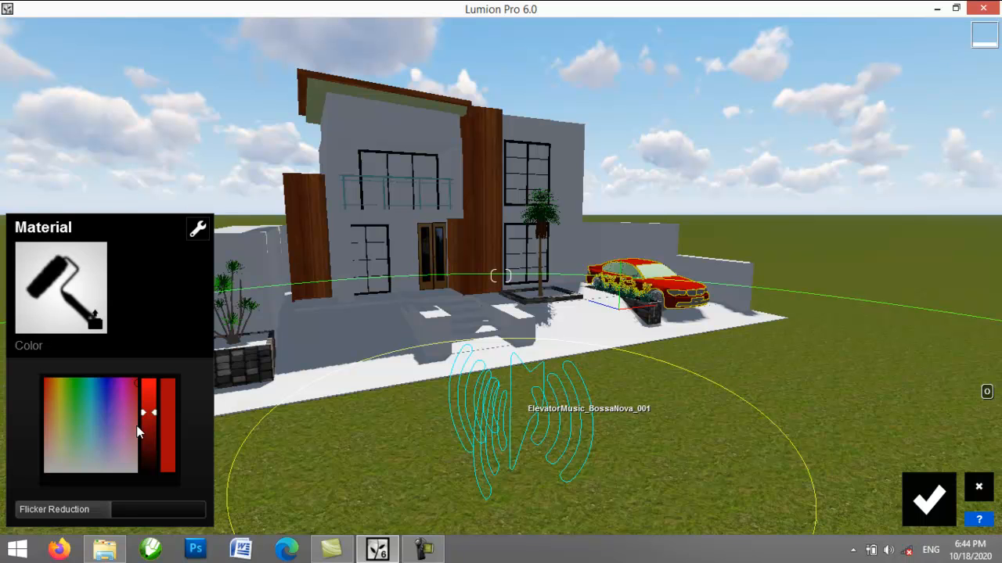
Step: Lower the flicker reduction of the car's paint, fine-tune its red shade and save the material changes
drag(125, 509, 77, 517)
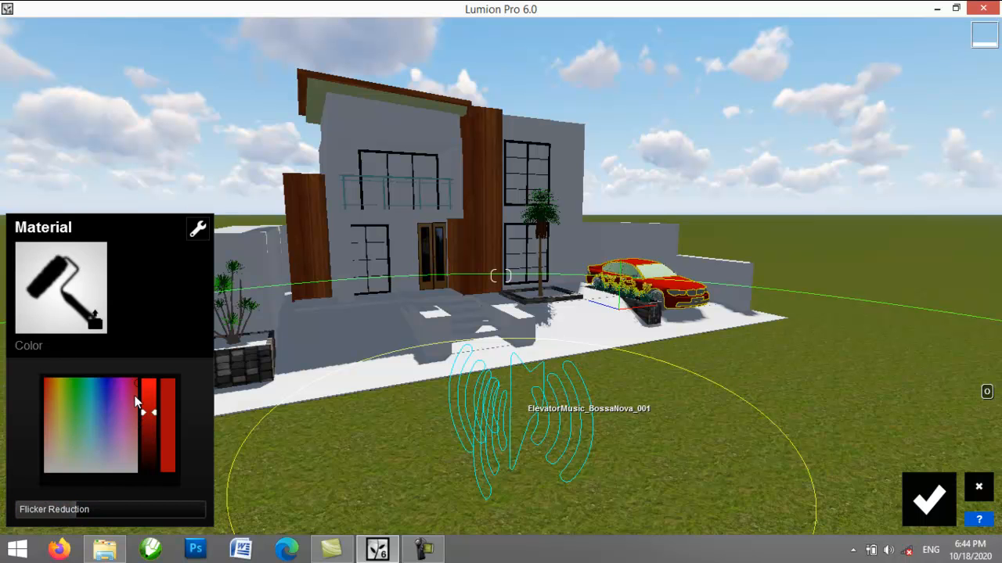
mouse_move(135, 384)
mouse_down()
mouse_move(102, 409)
mouse_move(106, 454)
mouse_move(90, 468)
mouse_move(142, 389)
mouse_up()
click(927, 508)
Step: Replace the wood on the house's pillars and roof edge with the outdoor concrete material Concrete_007_DDDS_1024
mouse_move(2, 385)
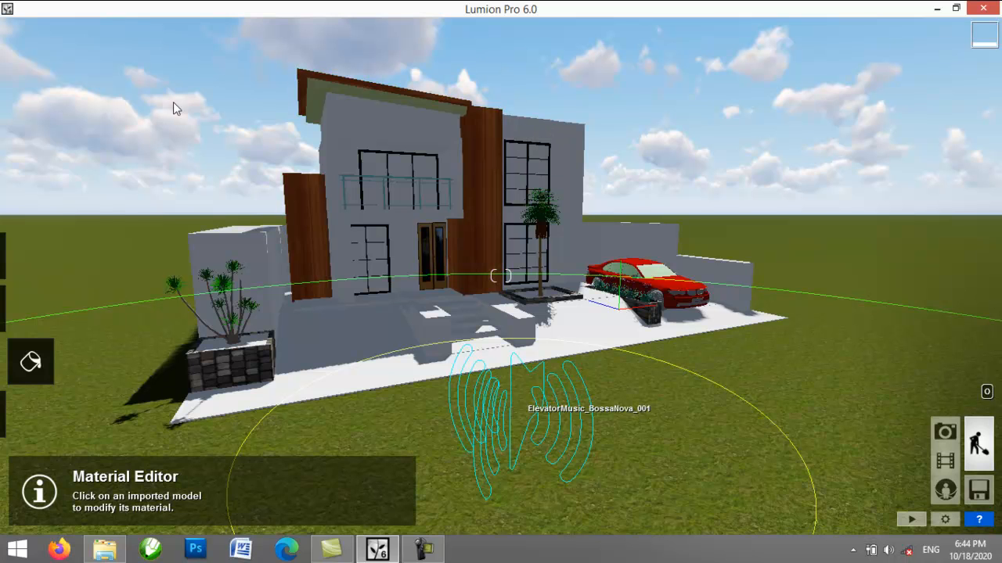
click(492, 190)
click(166, 45)
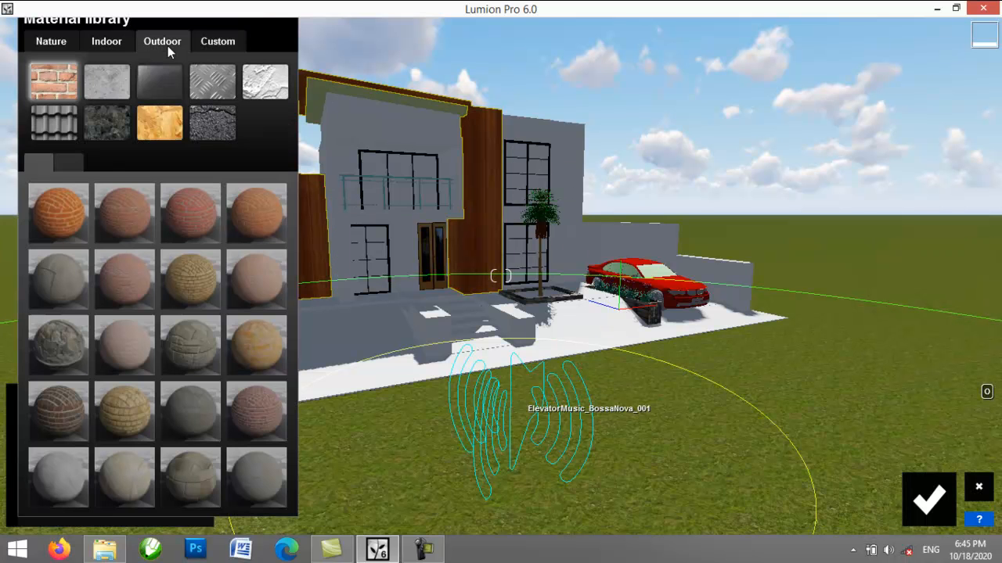
click(113, 45)
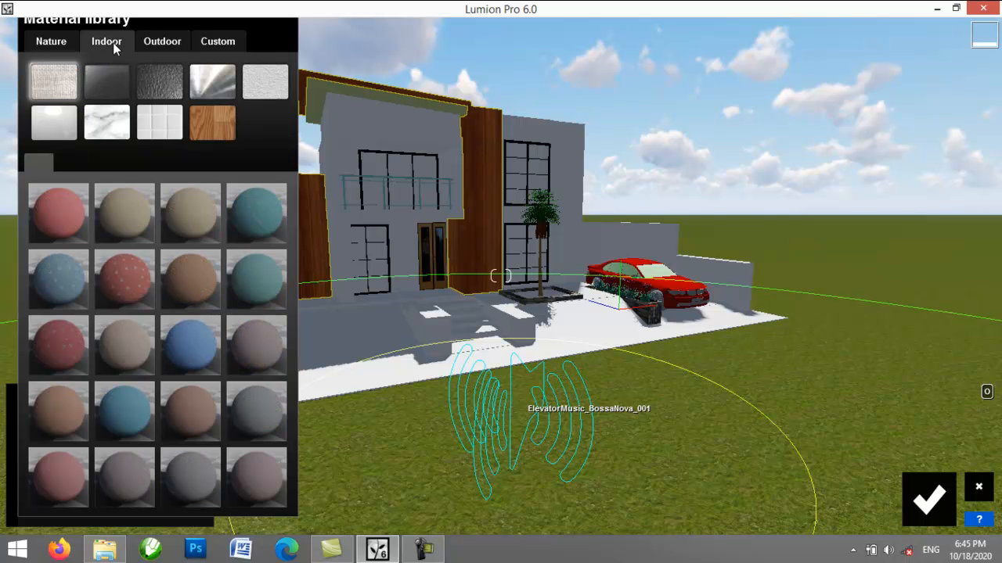
click(64, 41)
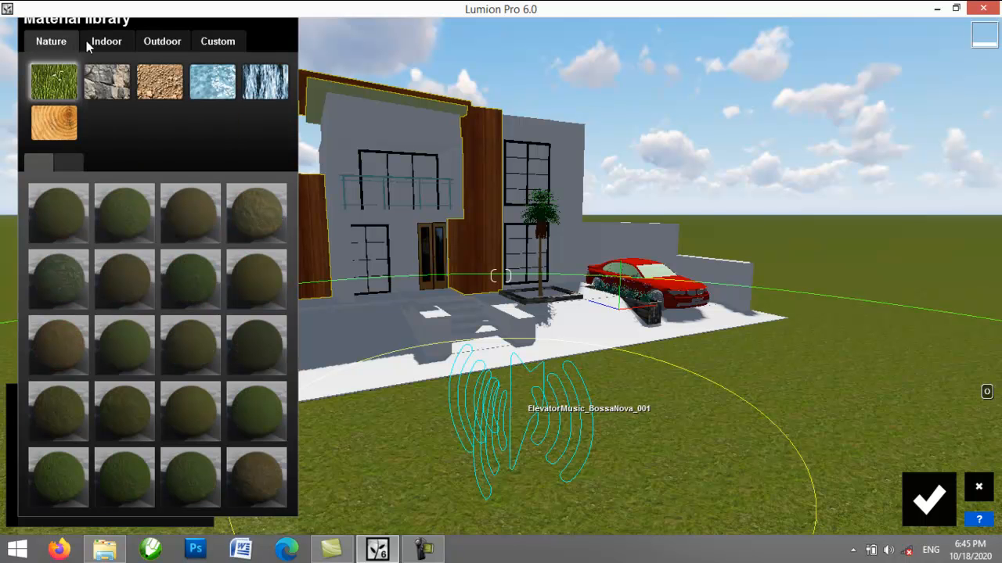
click(159, 43)
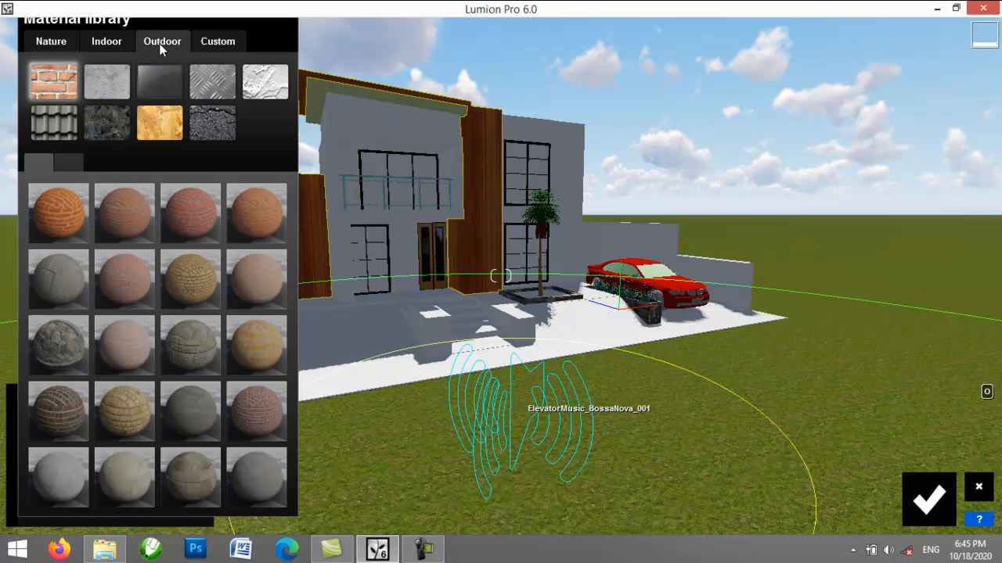
click(102, 88)
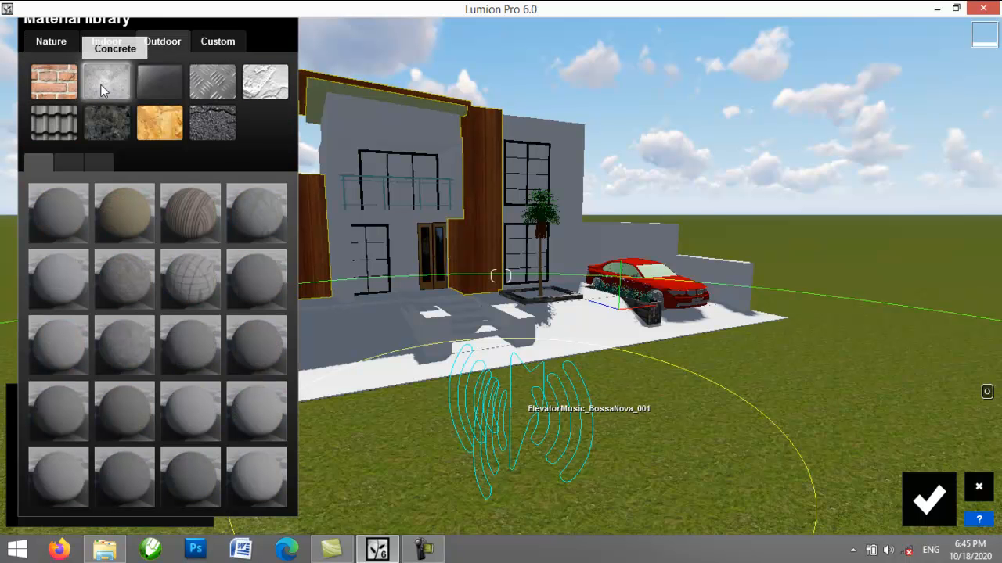
click(199, 270)
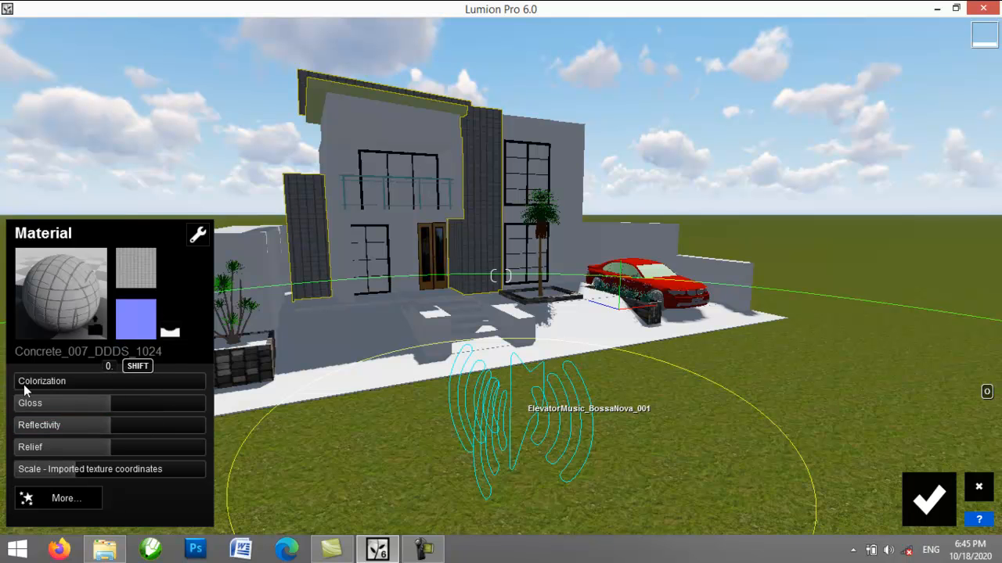
Step: Tint the concrete cladding green, with the colorization reduced to about 0.1, after trying red and purple
drag(24, 384, 166, 390)
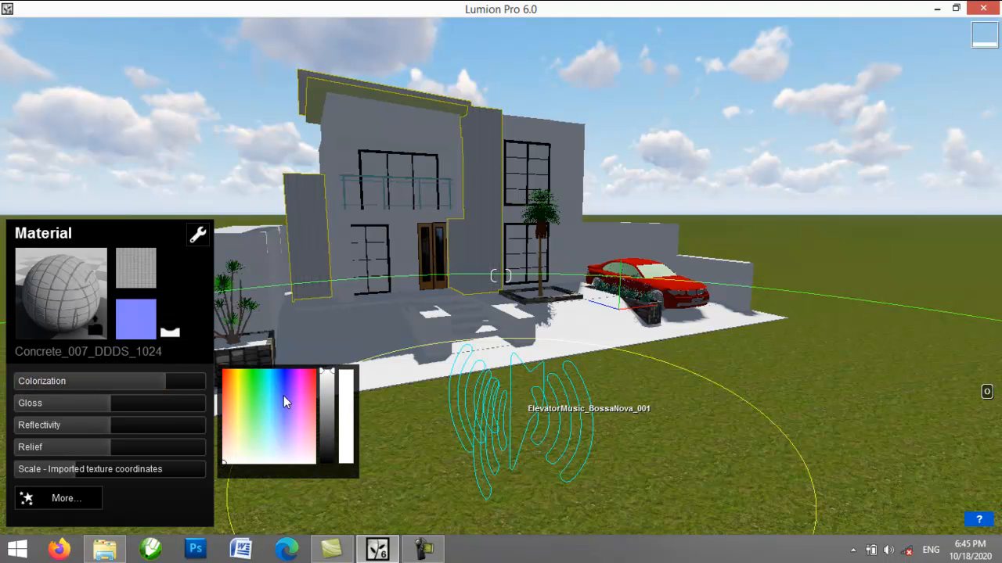
click(248, 387)
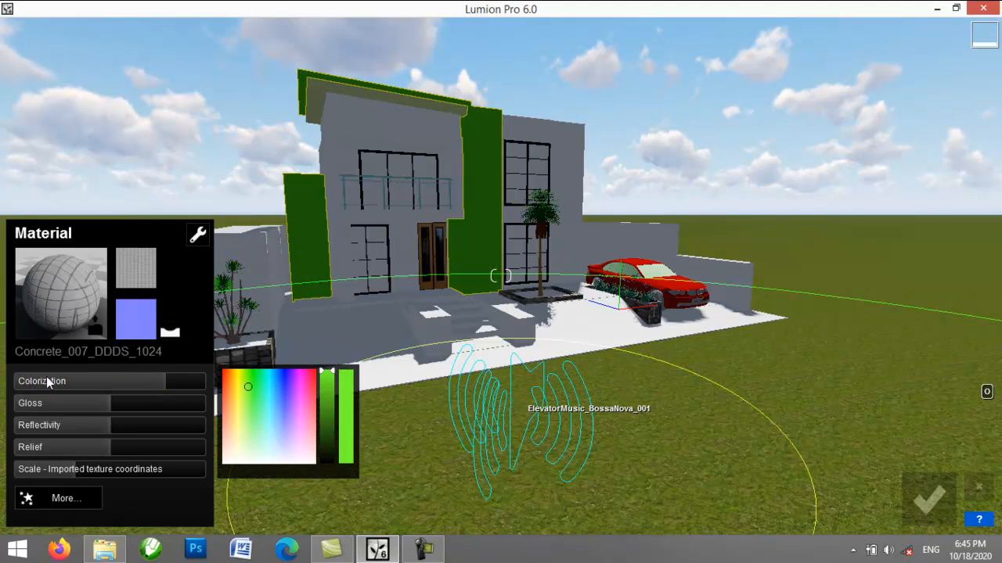
drag(159, 384, 41, 385)
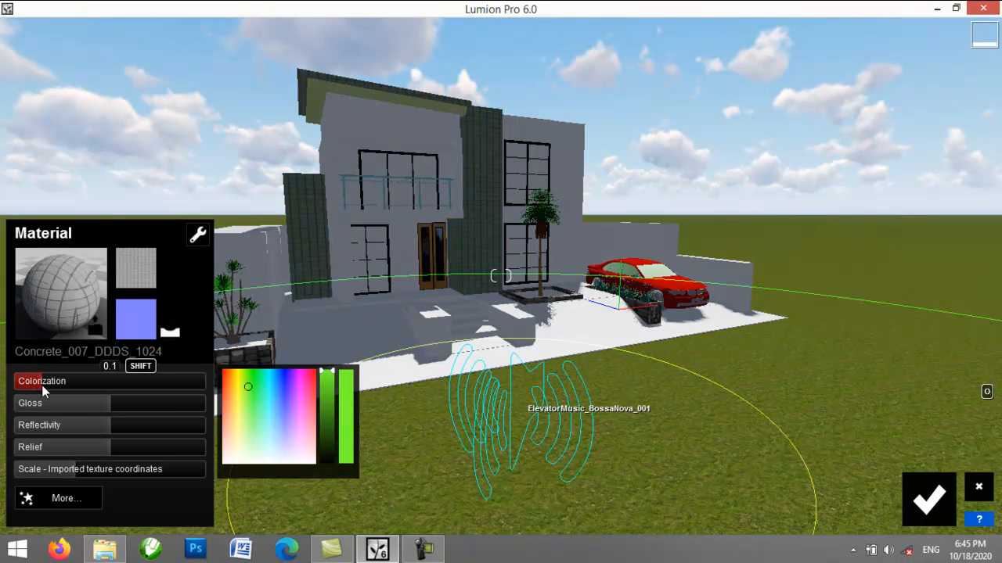
click(222, 388)
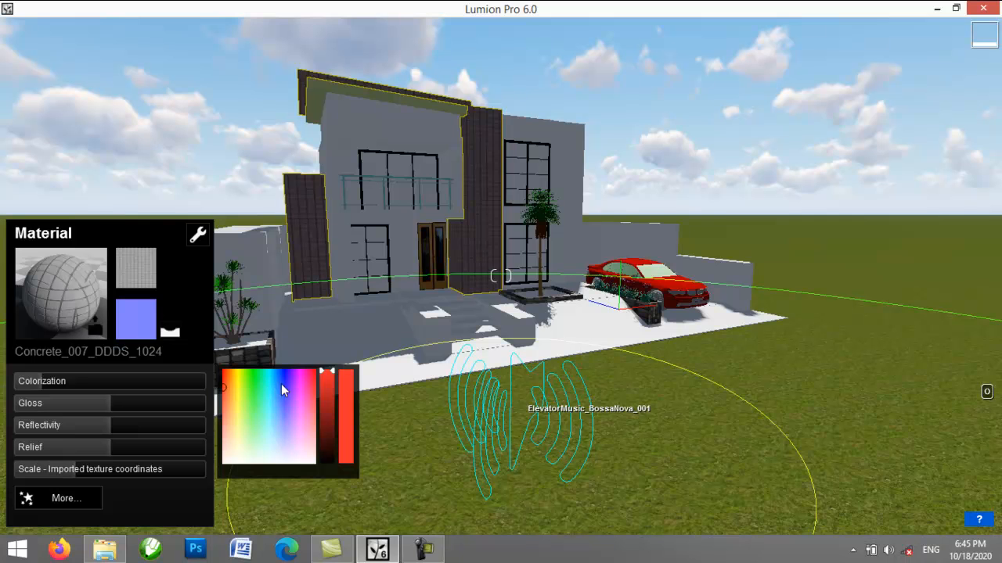
drag(282, 389, 292, 381)
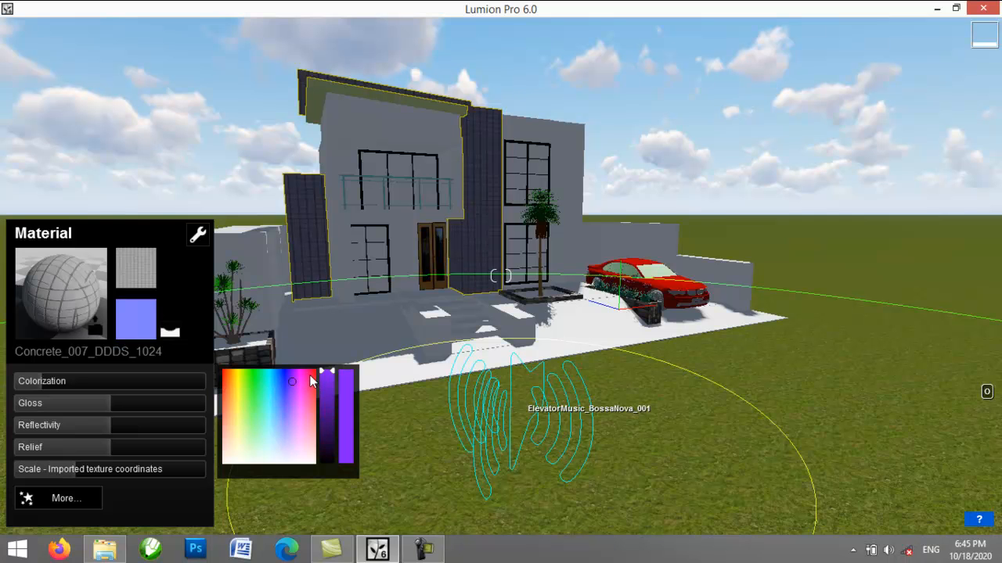
click(260, 379)
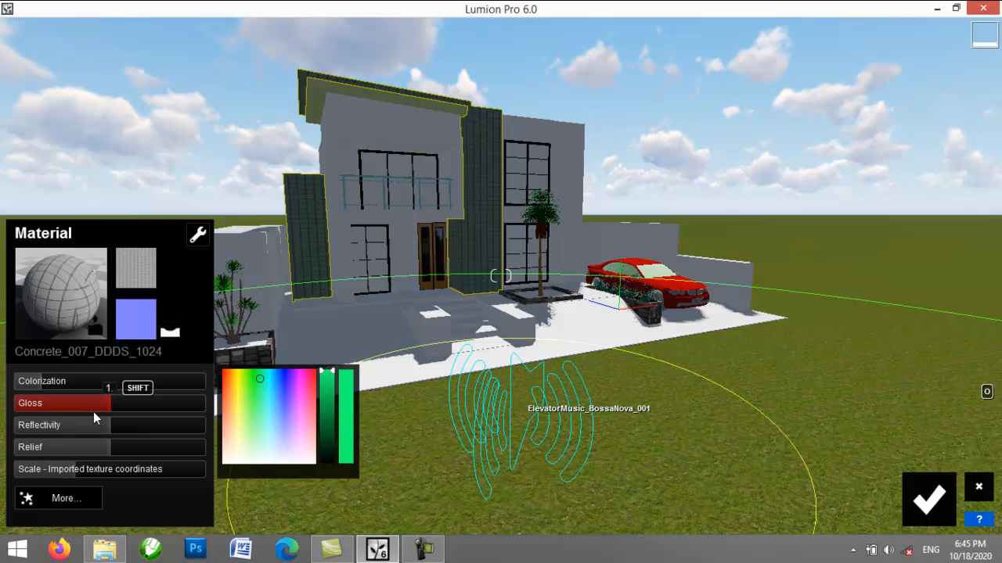
Step: Set the gloss of the concrete cladding to its minimum and the reflectivity to its maximum
drag(113, 408, 7, 405)
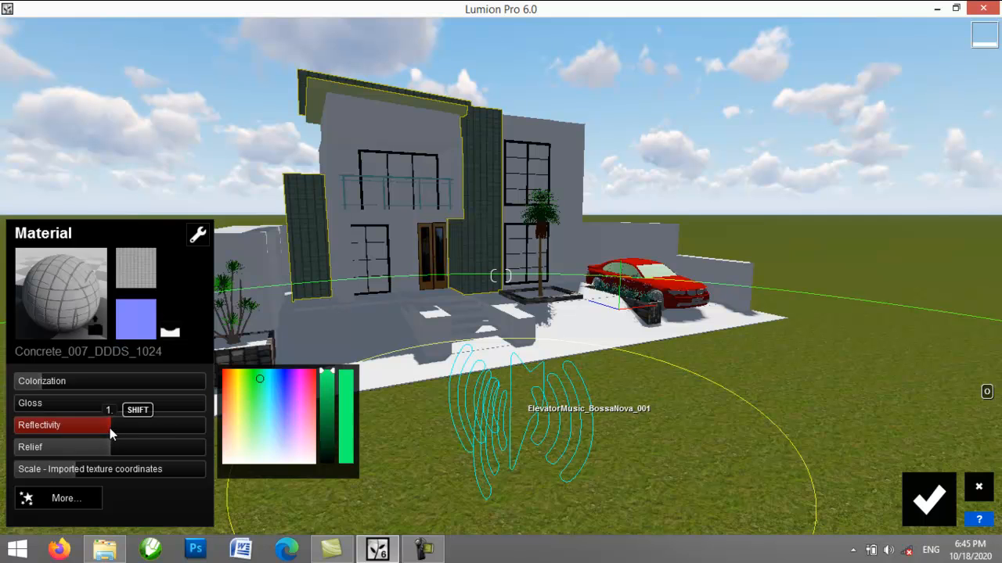
drag(110, 428, 256, 421)
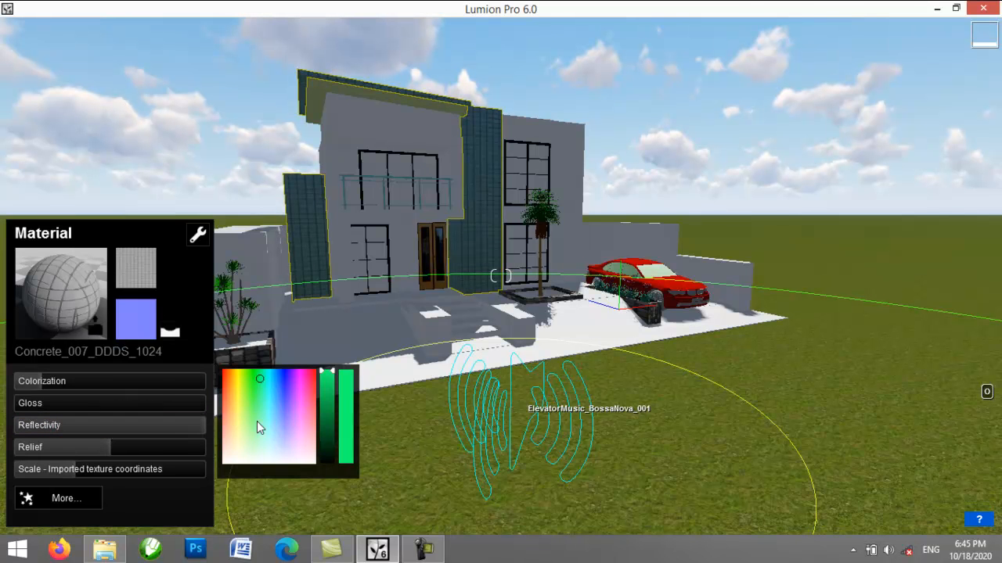
click(43, 383)
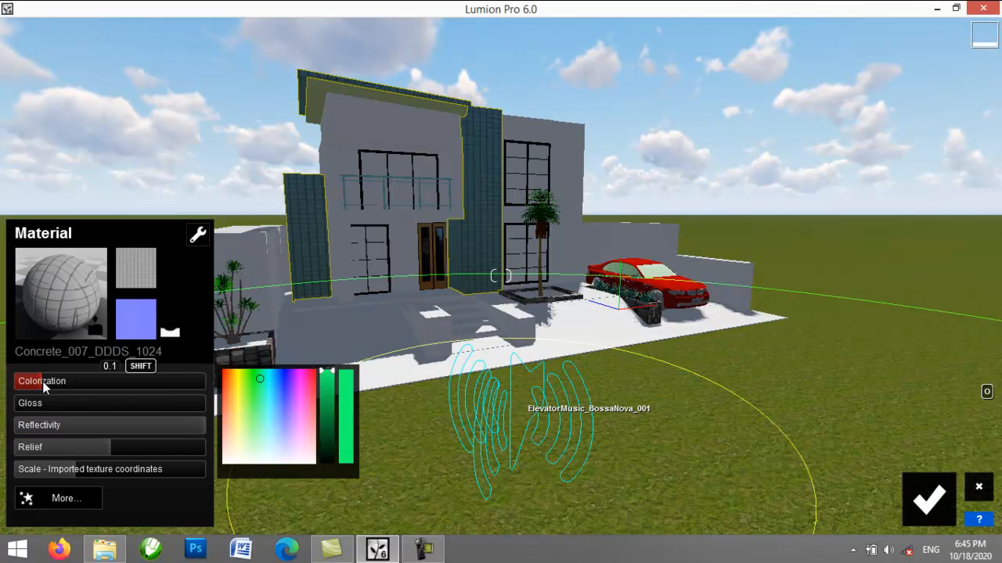
mouse_move(70, 282)
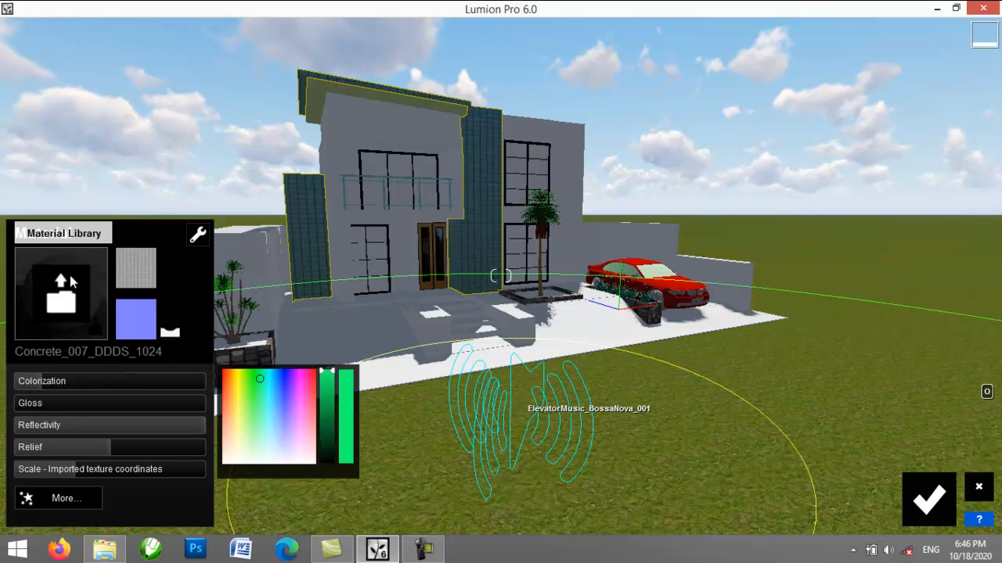
click(57, 421)
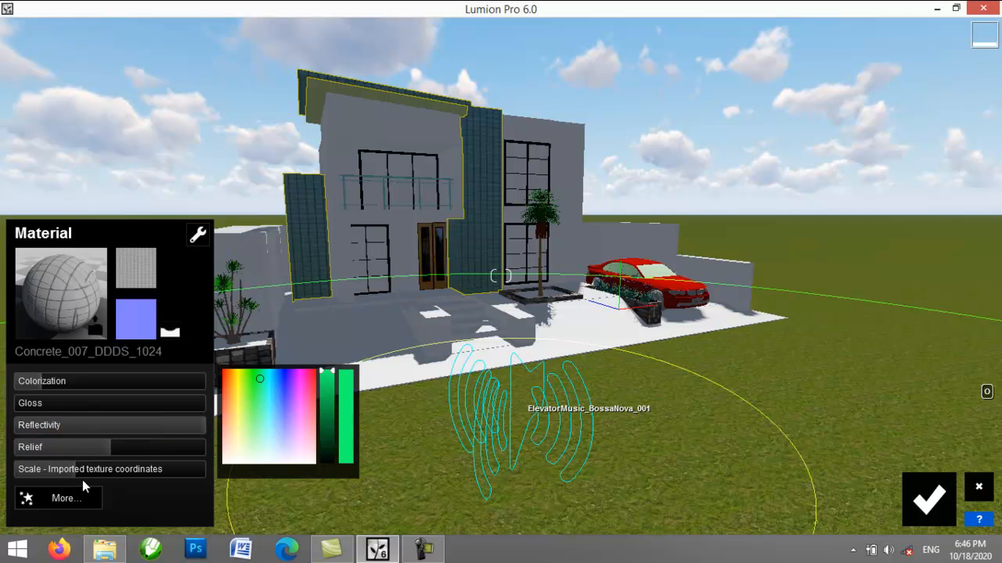
Step: Try a texture scale of about 78.8 on the concrete cladding, reduce it until the tile grid shows clearly, and save the material
drag(72, 475, 197, 474)
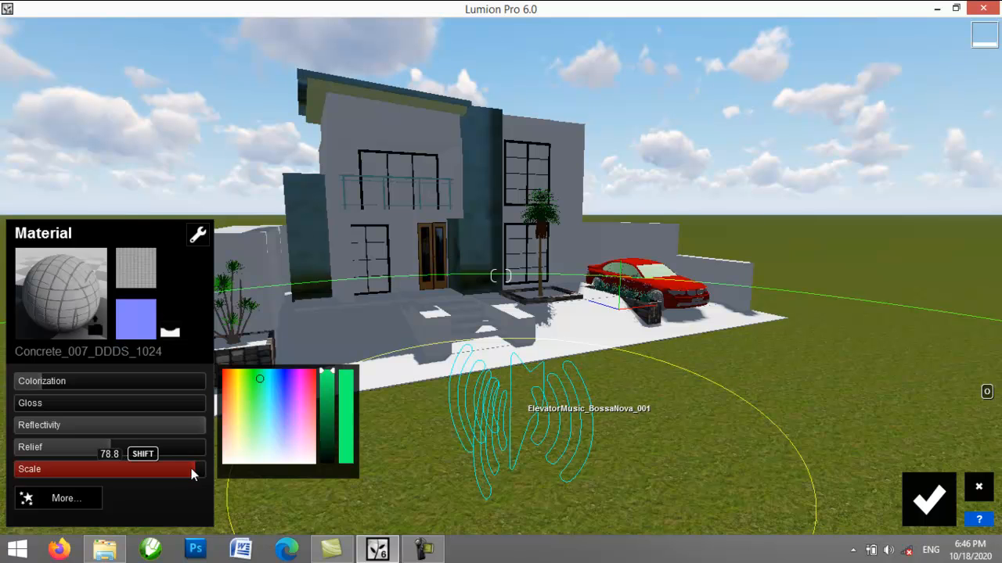
drag(191, 468, 83, 480)
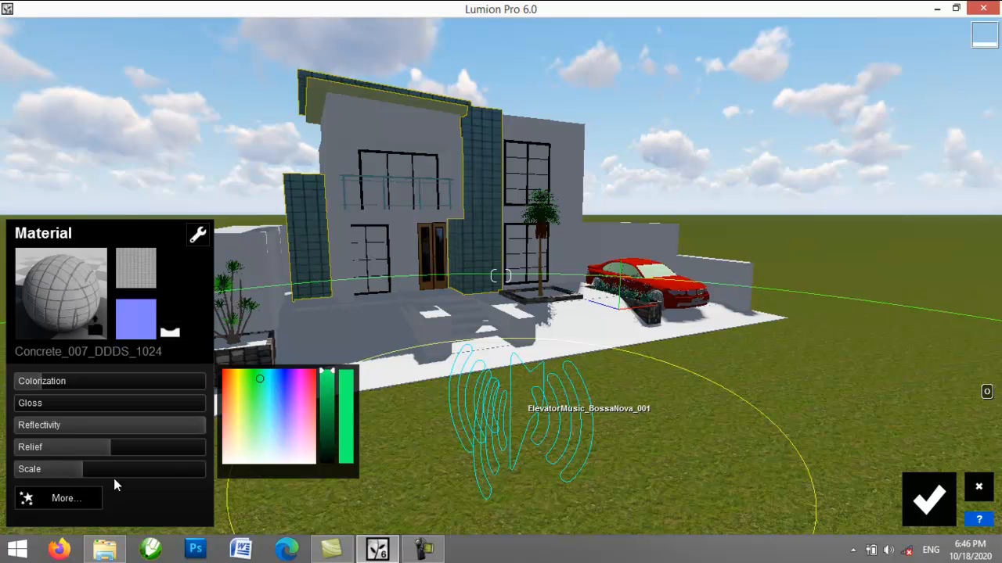
click(929, 499)
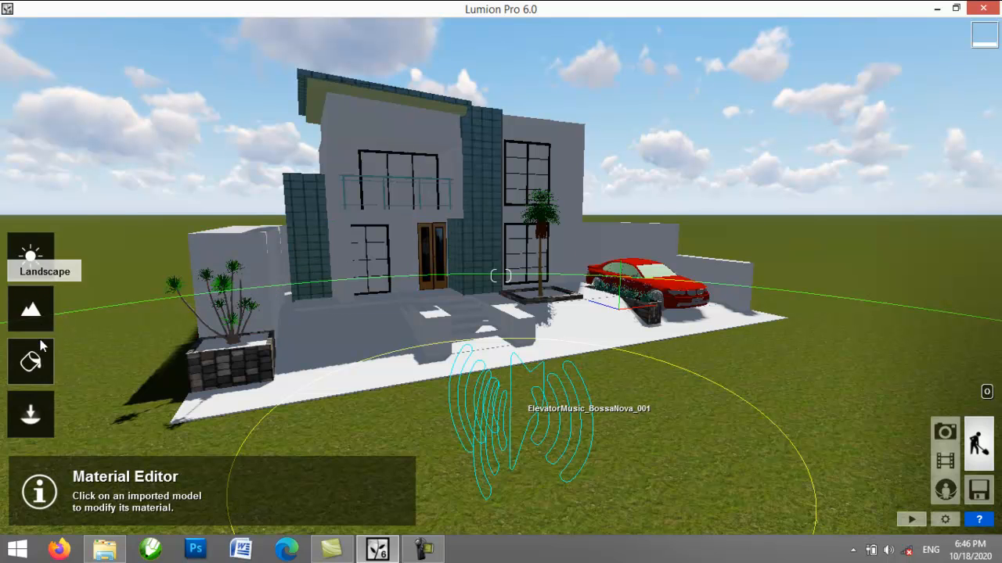
Step: Examine the Nature, Indoor, Outdoor and Custom material categories for the front door's frame, and leave without applying any
click(240, 259)
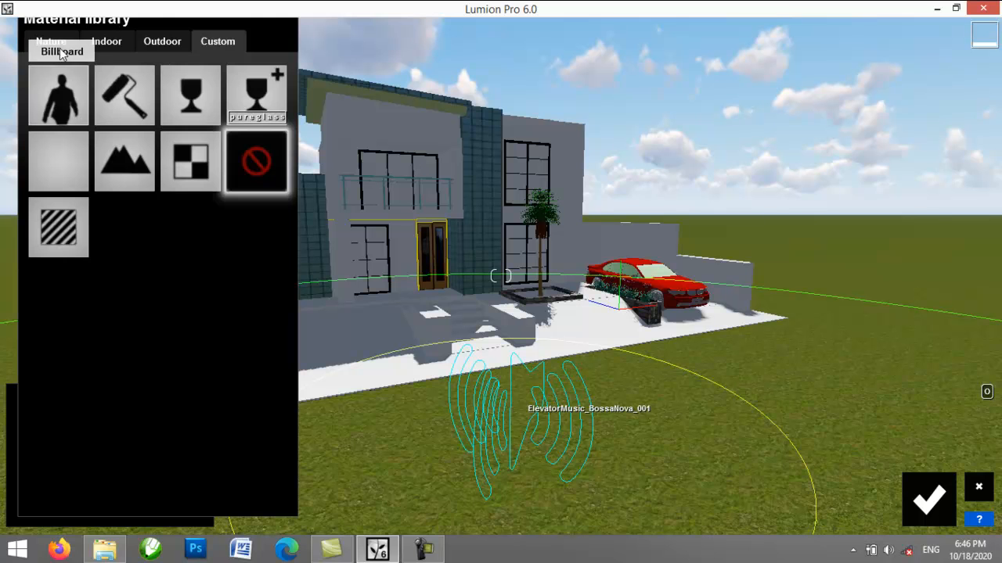
click(59, 42)
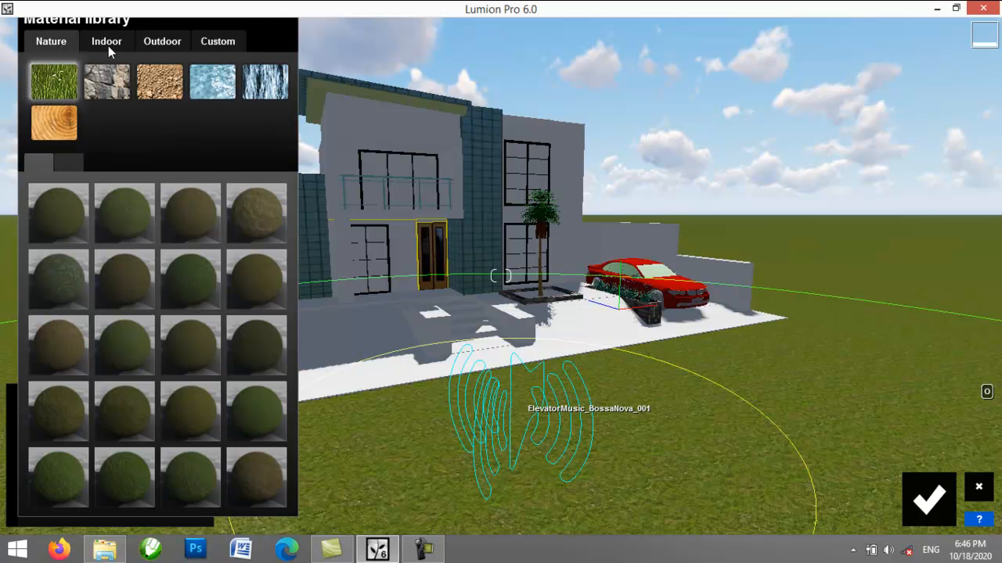
click(108, 46)
click(160, 44)
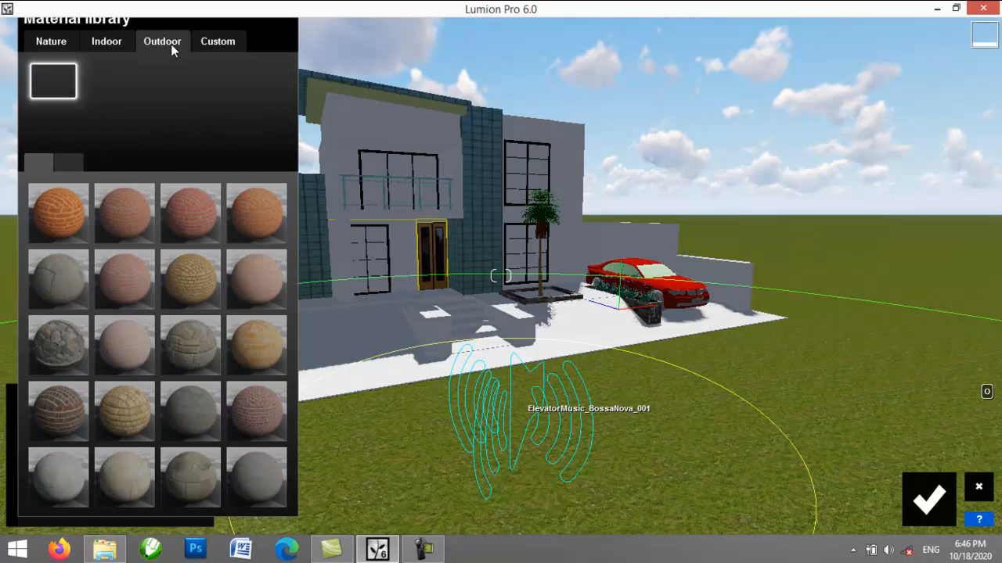
click(223, 43)
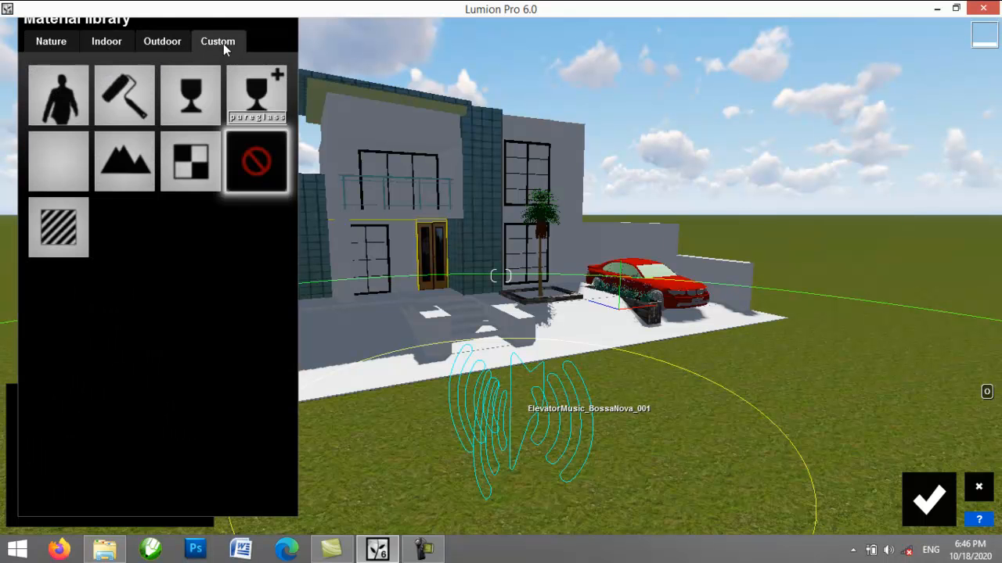
click(154, 42)
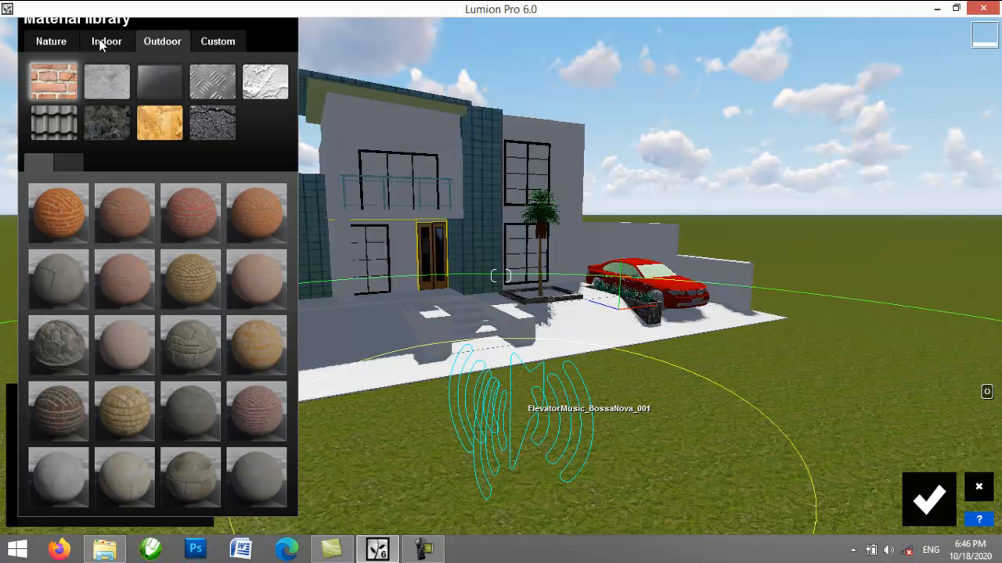
click(100, 44)
click(60, 40)
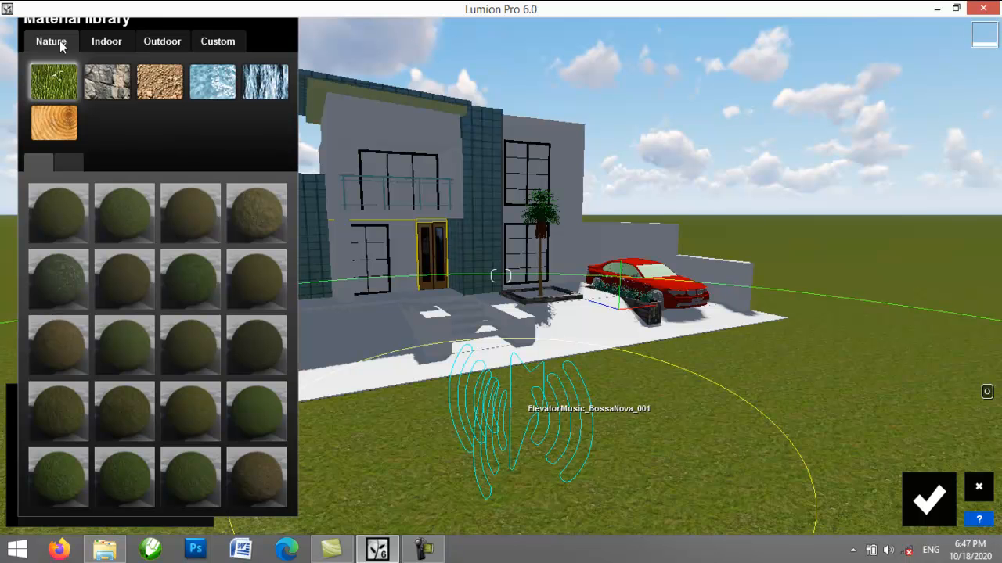
click(978, 487)
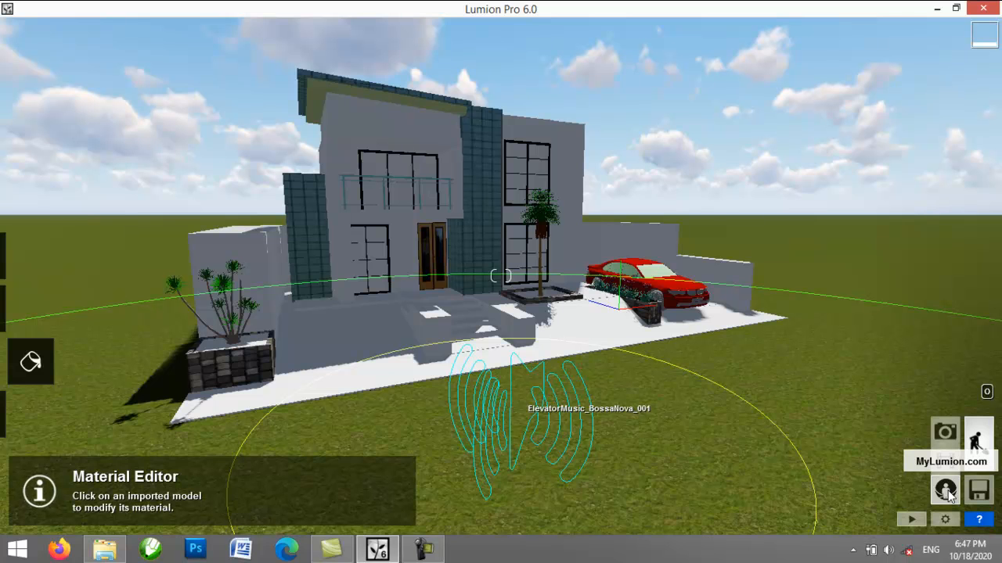